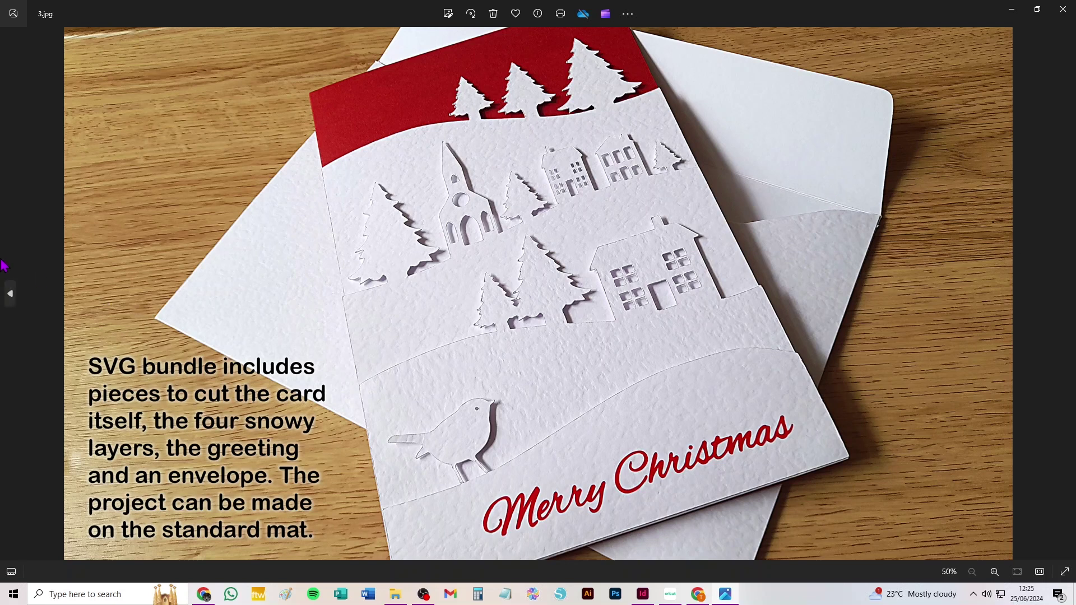
- Look through the finished card photos showing the card inner, the snowy layers and the card's dimensions
click(10, 297)
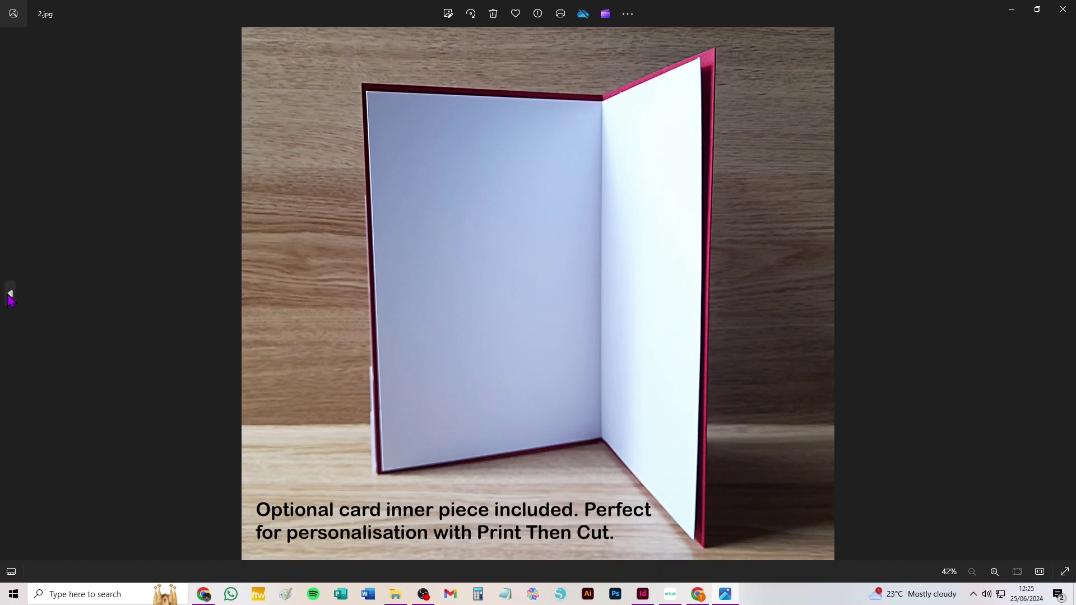
click(10, 296)
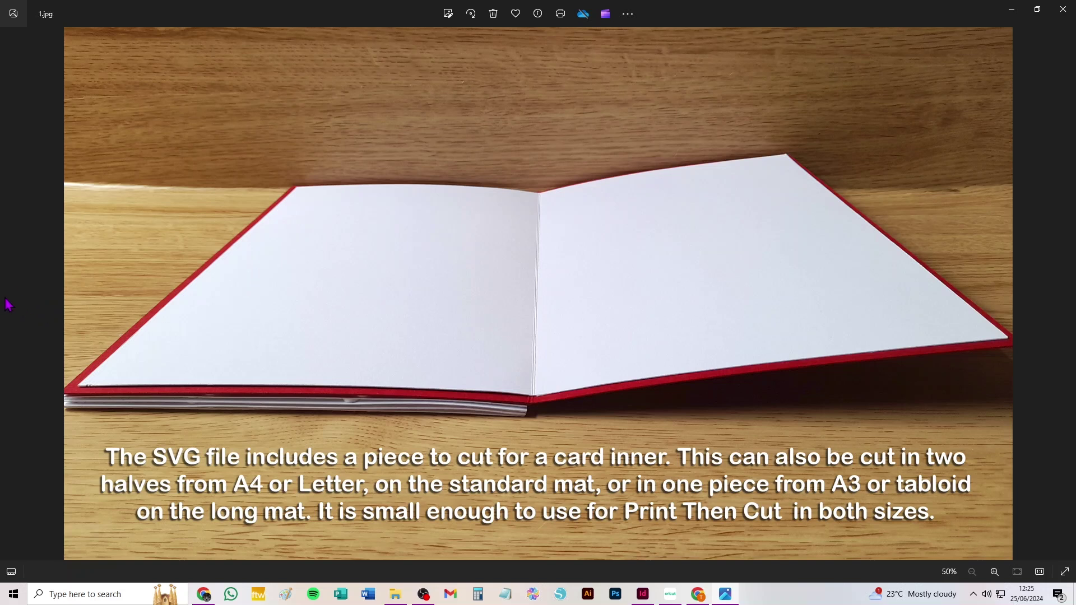
click(1067, 295)
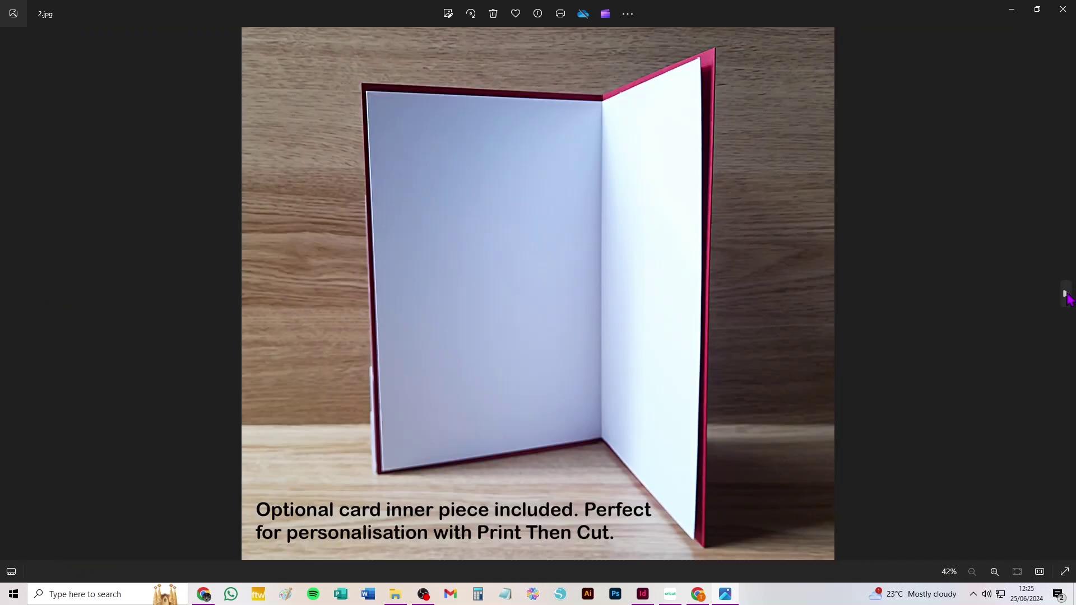
click(1067, 295)
click(1068, 296)
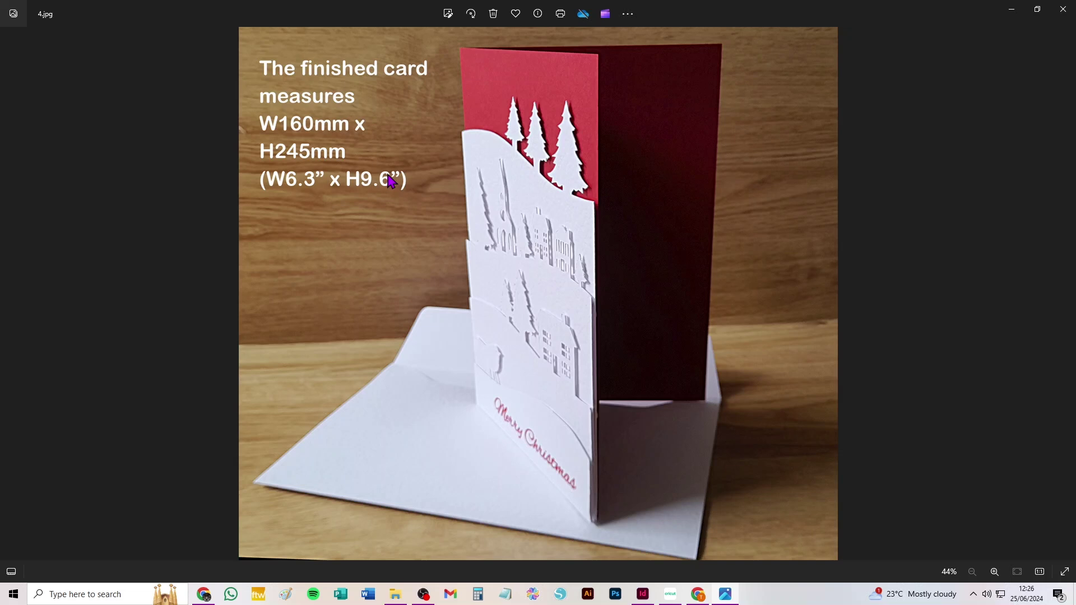
- Switch to Cricut Design Space, upload Card_1.svg under the name Card_1 and place it on the canvas
click(671, 594)
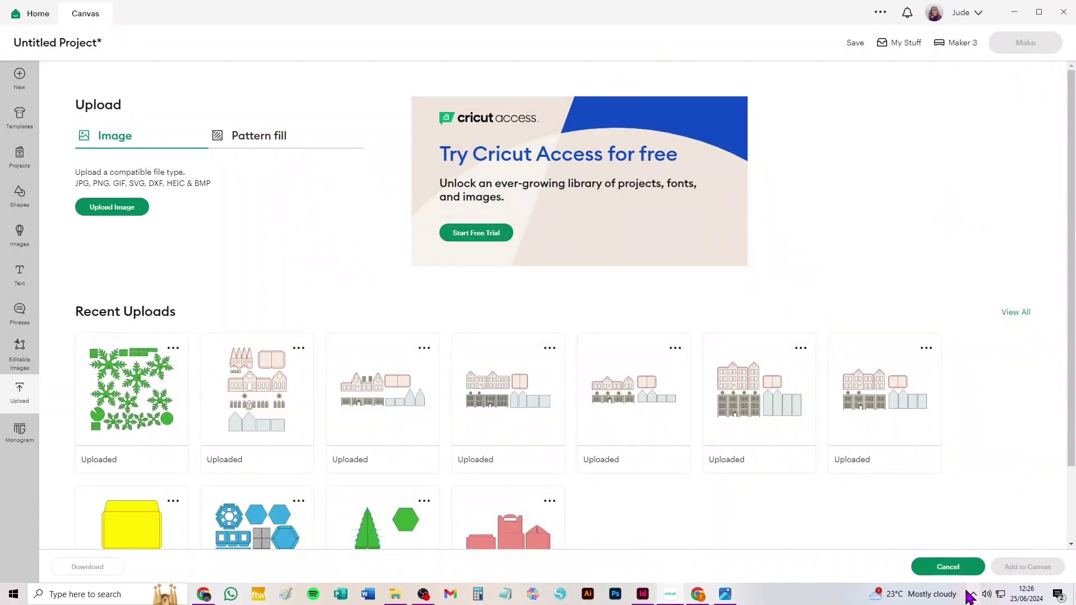
click(947, 568)
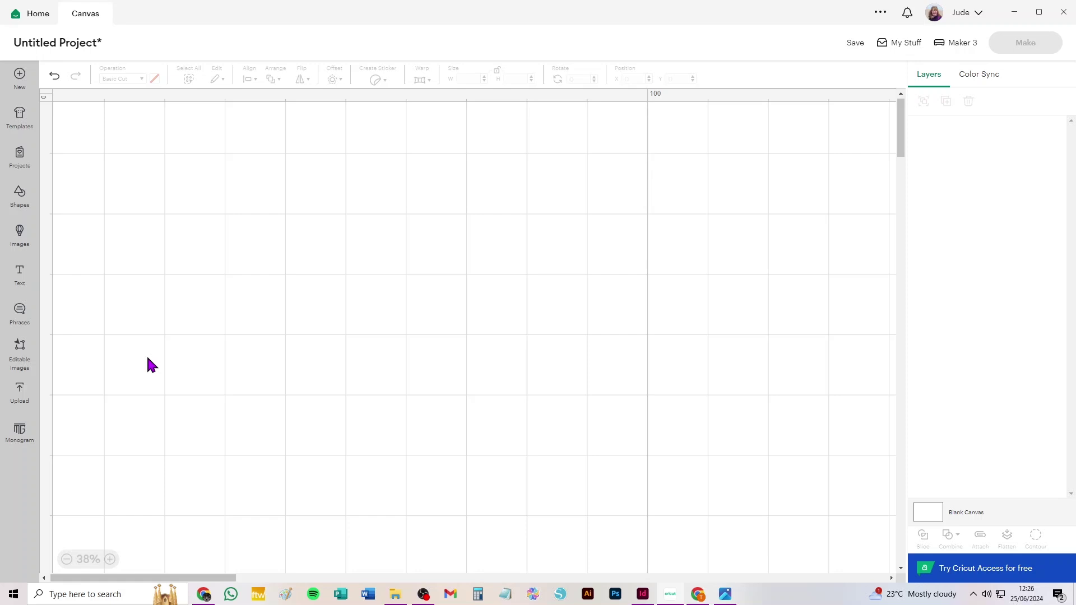
click(23, 399)
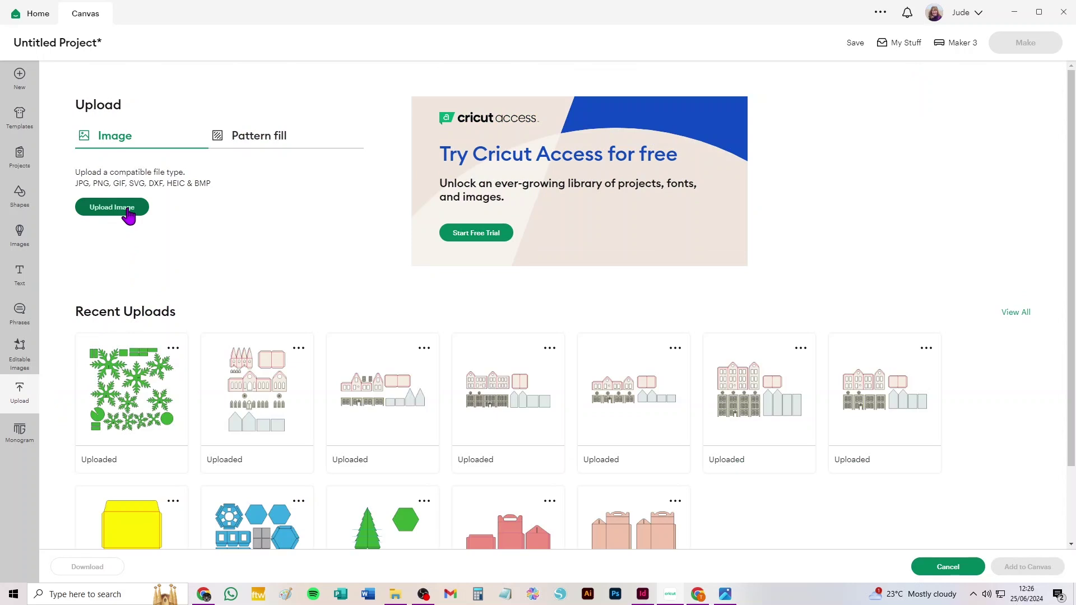
click(100, 208)
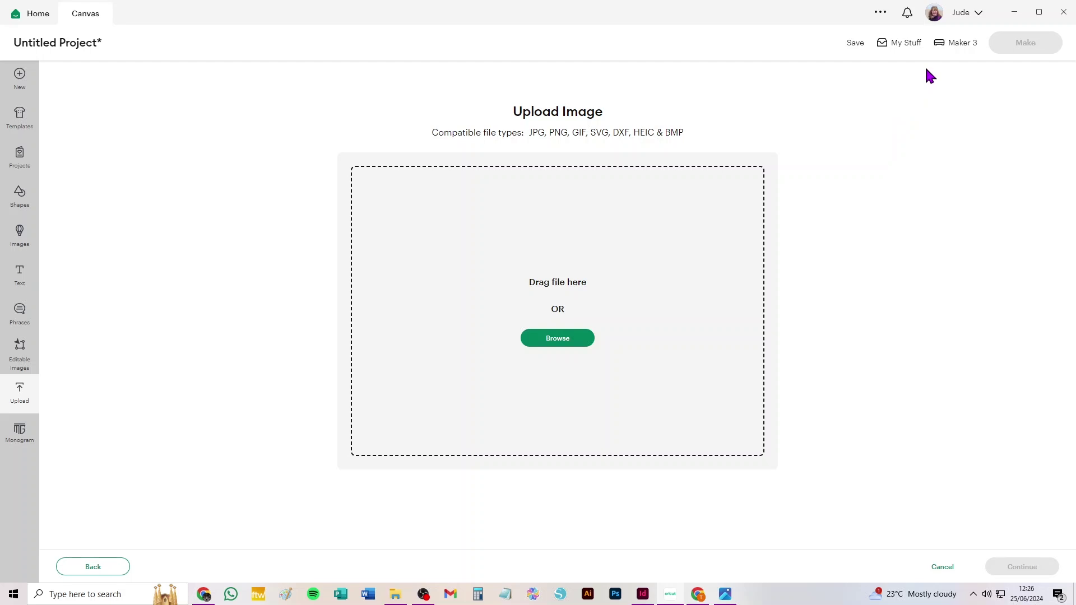
click(555, 344)
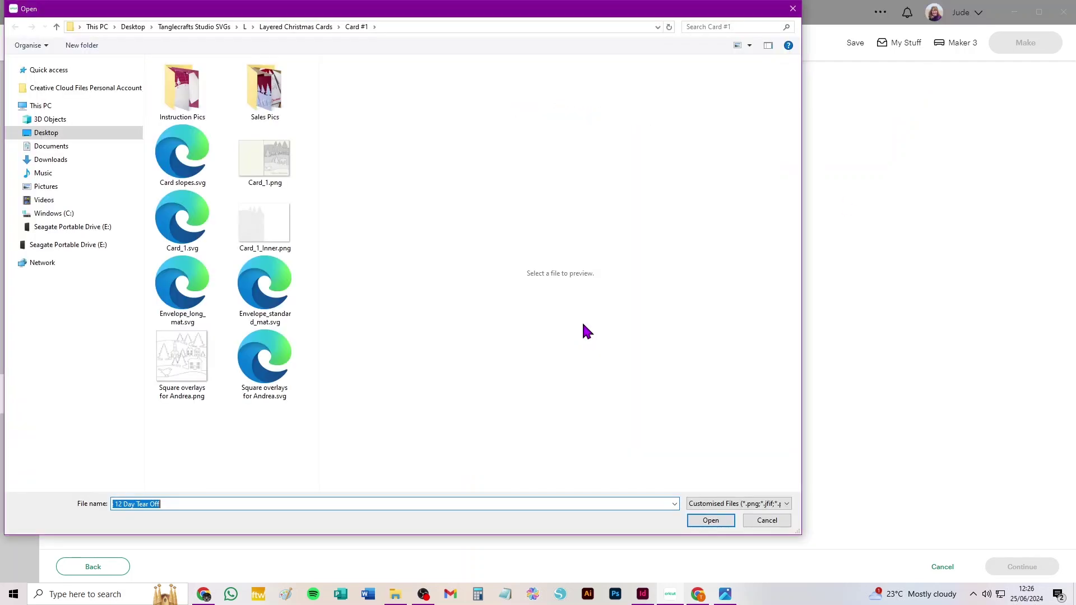
click(199, 241)
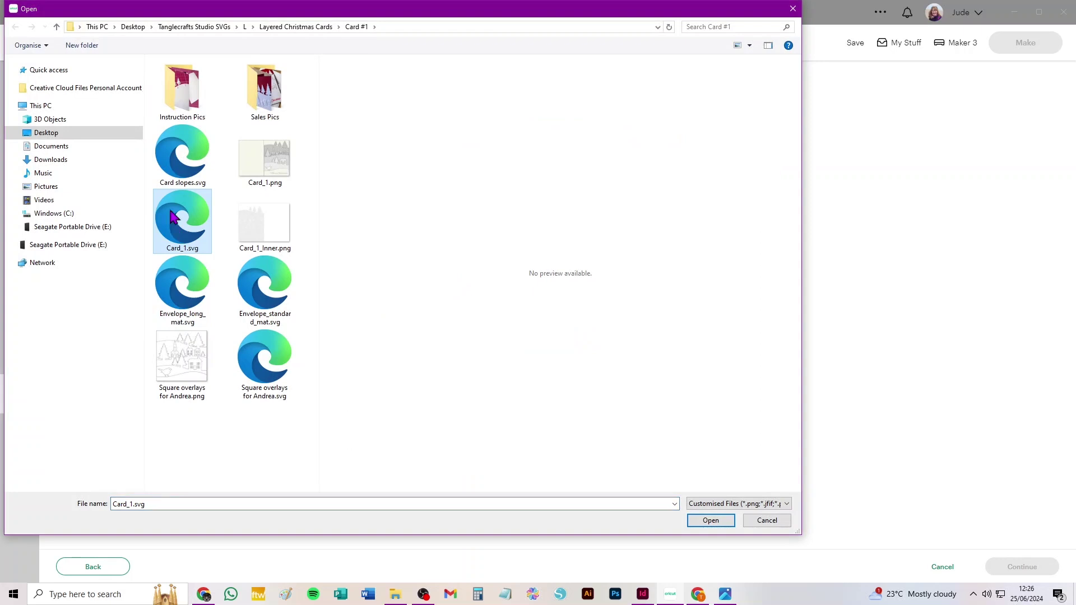
click(716, 521)
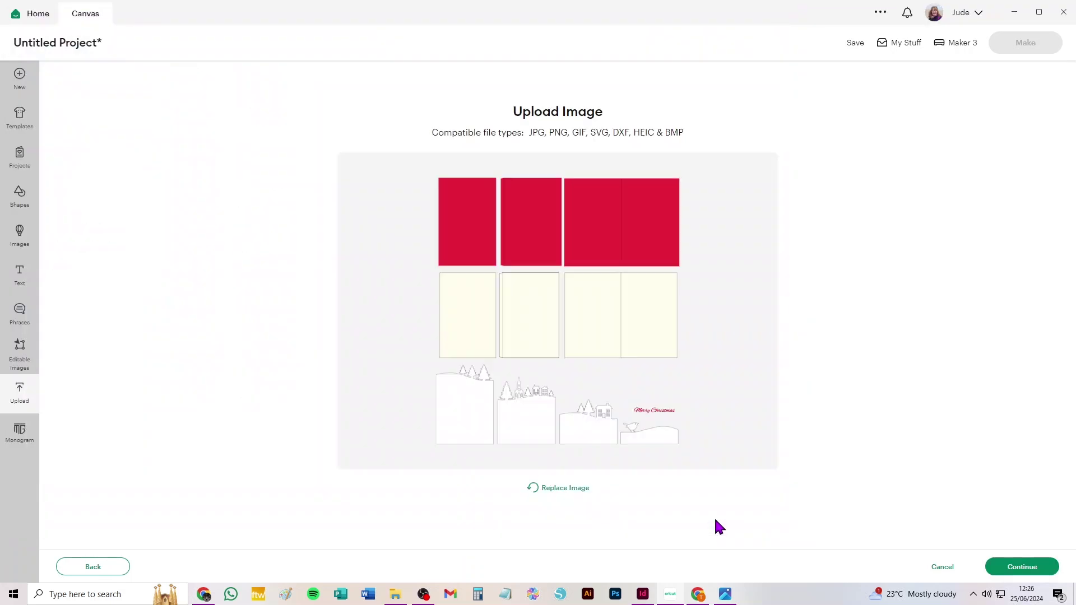
click(1029, 571)
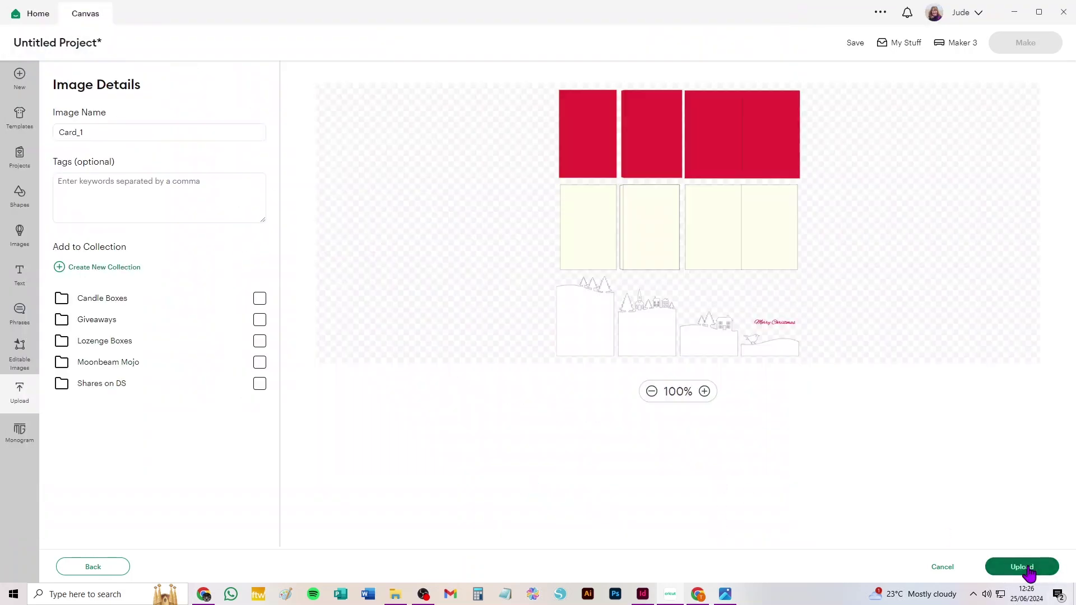
click(1026, 568)
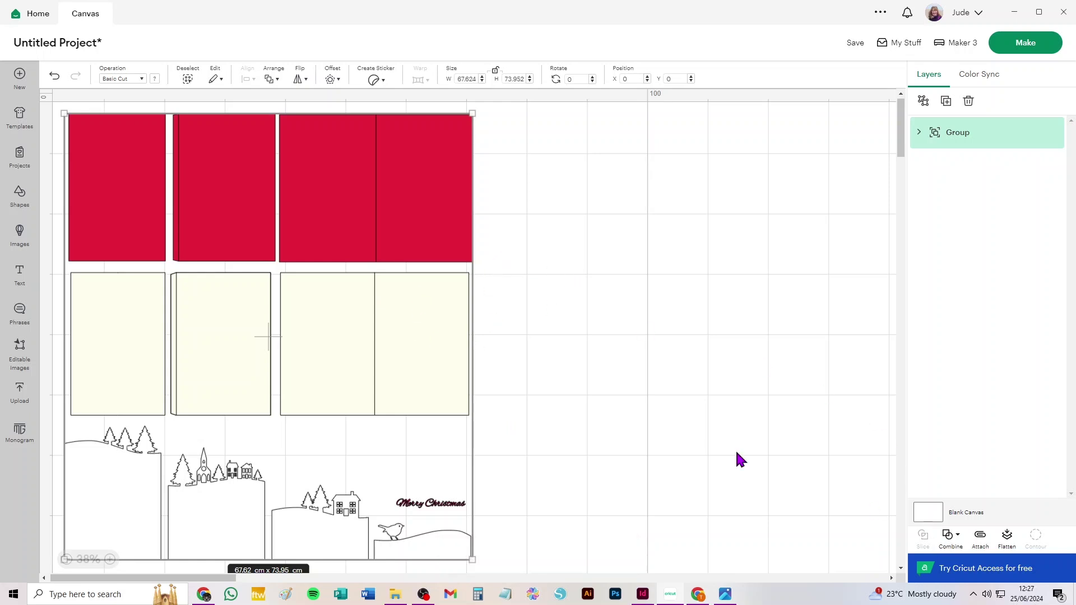
- Move the card design to the middle of the canvas and ungroup it into separate cut pieces, keeping the fold lines grouped
drag(340, 287, 635, 338)
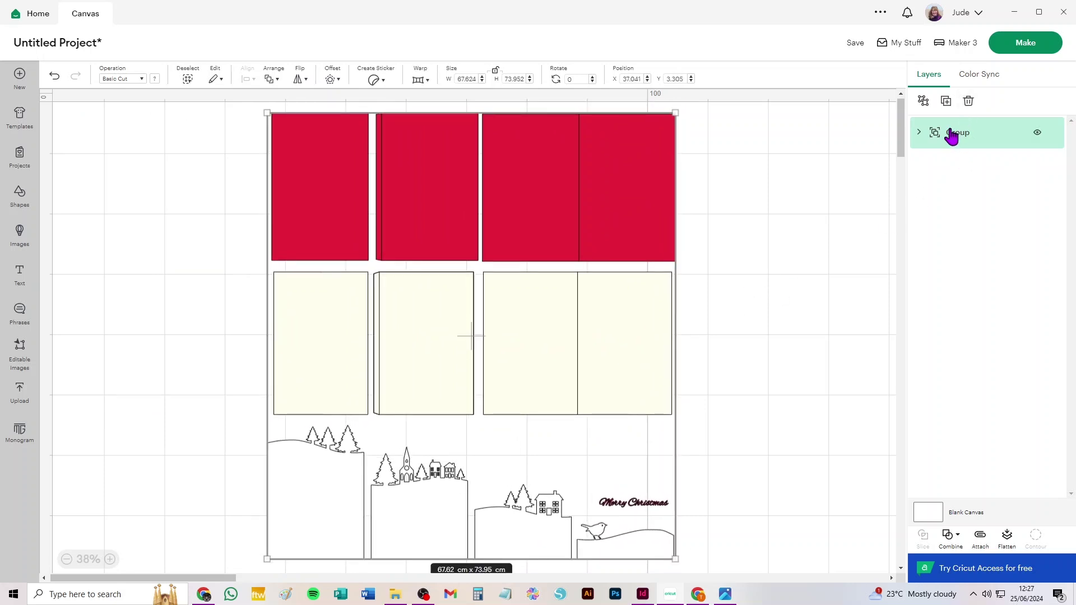
click(923, 101)
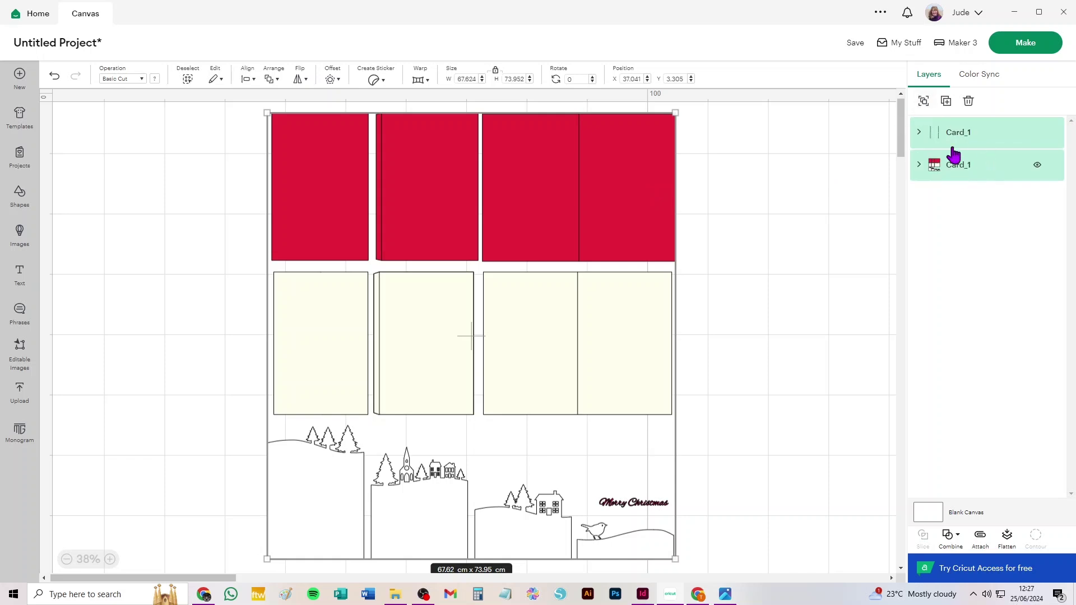
click(844, 174)
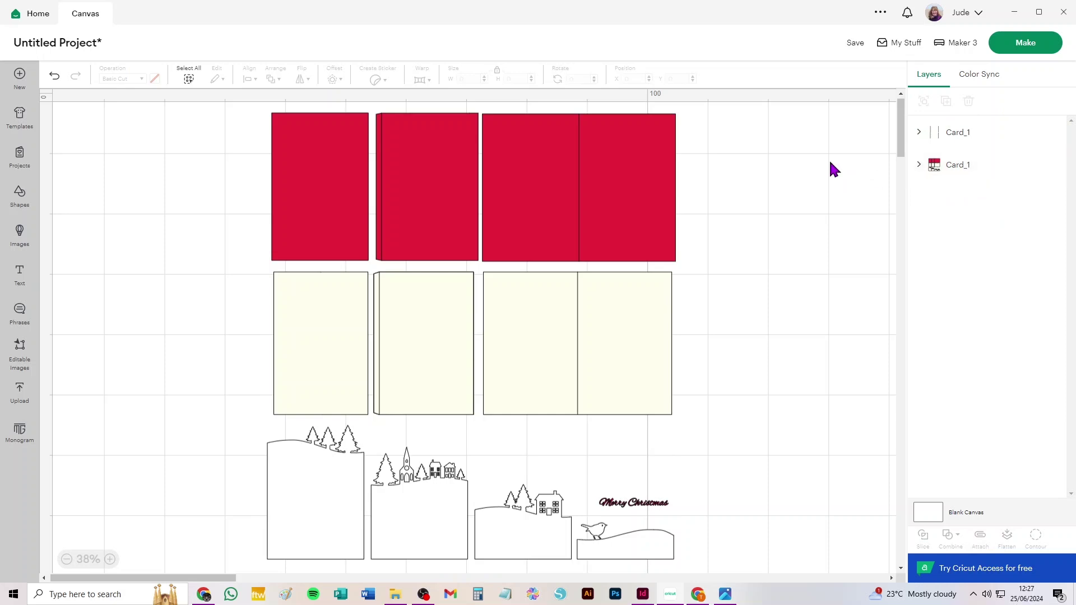
click(976, 175)
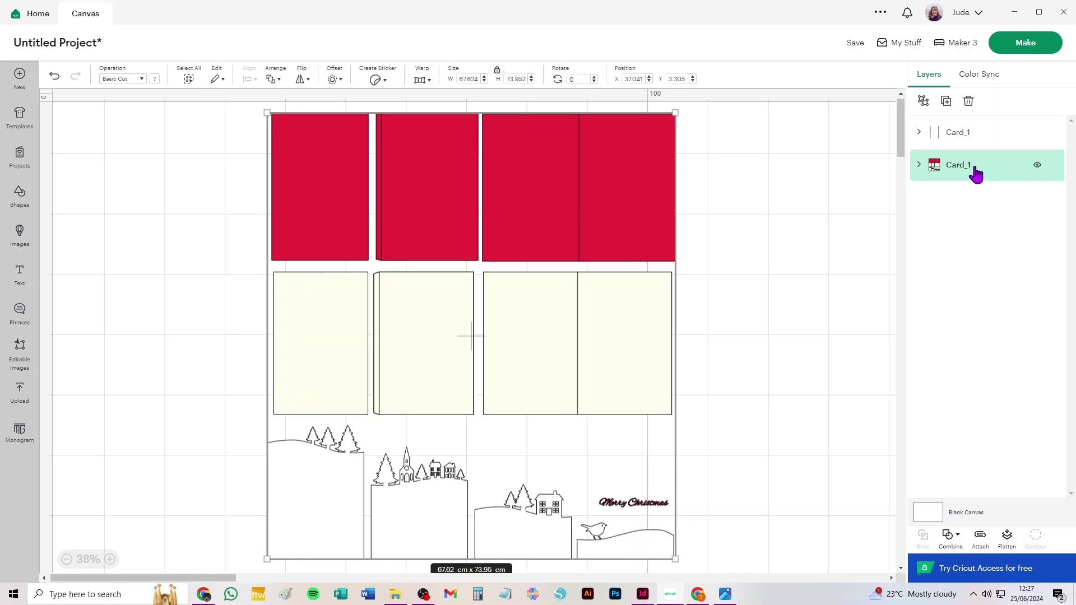
click(923, 101)
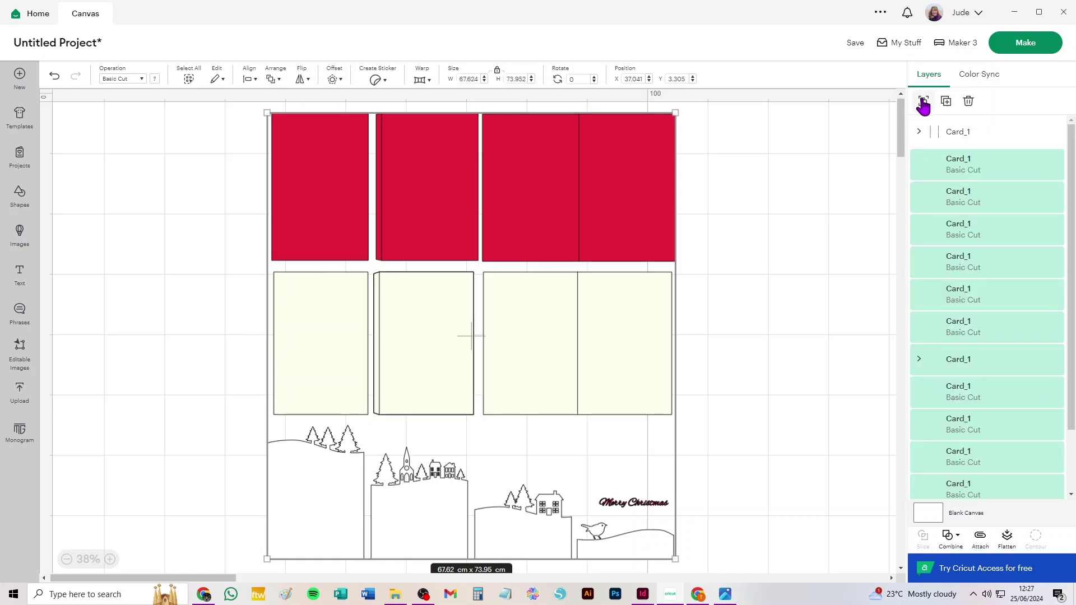
- Change the grouped fold lines from Basic Cut to Score and ungroup them into individual lines
click(974, 133)
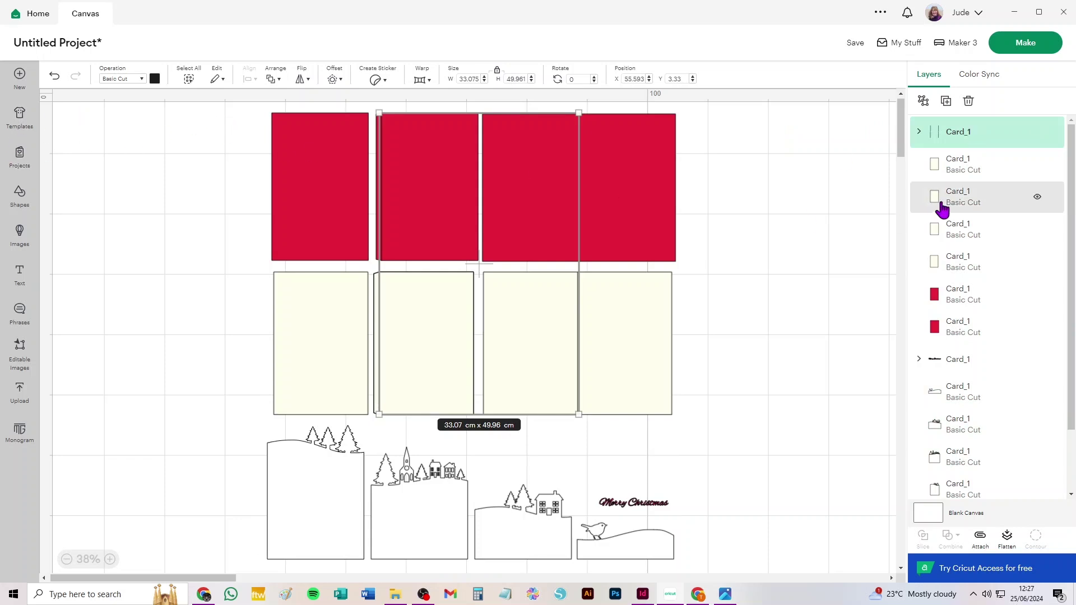
click(121, 82)
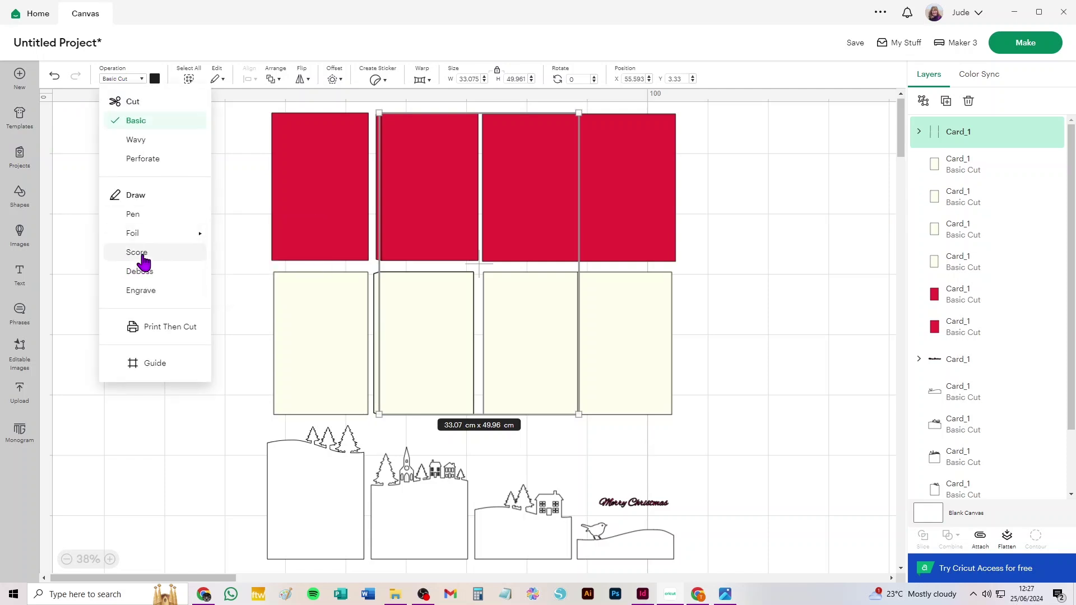
click(142, 257)
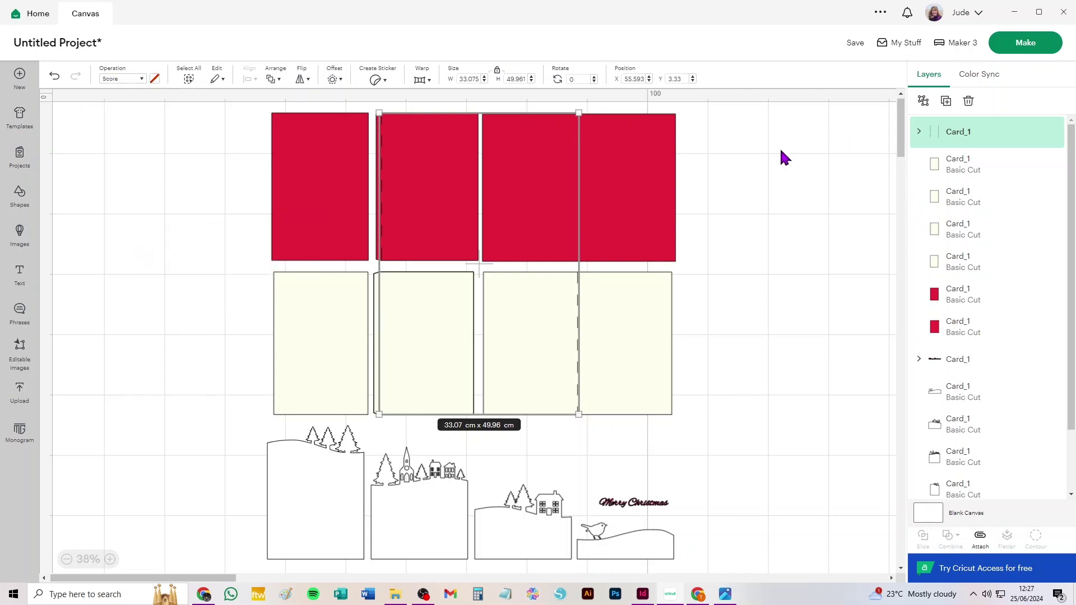
click(923, 101)
click(825, 168)
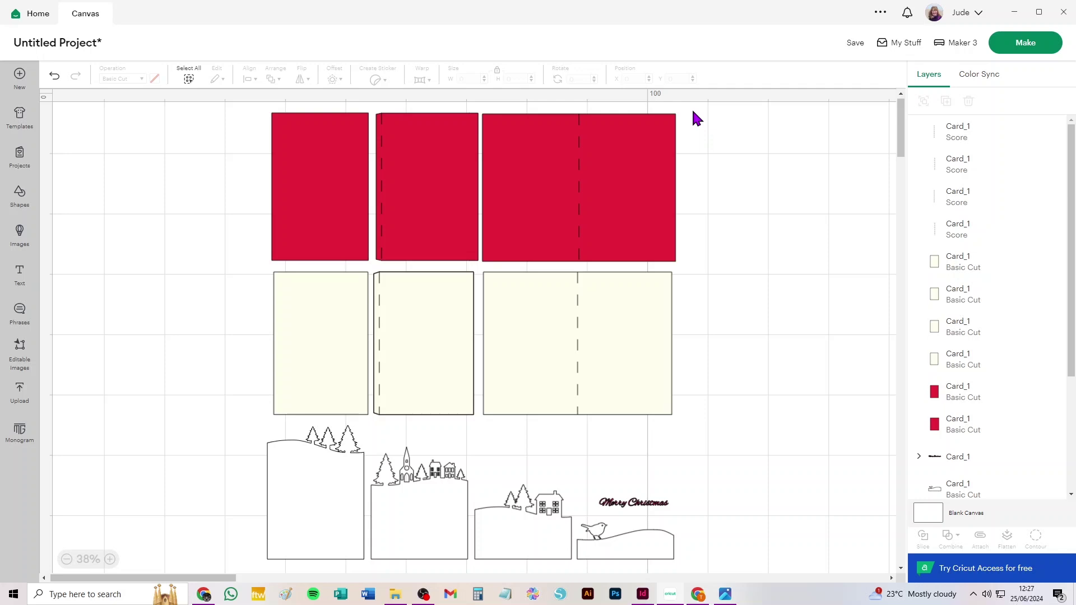
- Attach the central score line to the wide one-piece red card base
drag(692, 110, 482, 267)
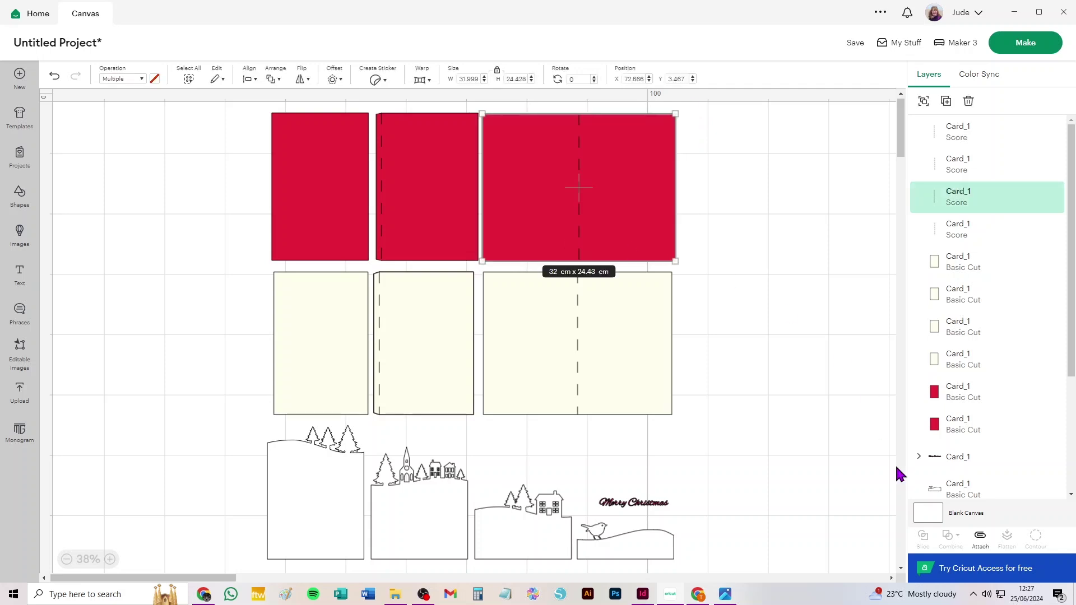
click(981, 539)
click(751, 223)
- Separate the red card versions, moving the two half pieces to the canvas's left side and the one-piece base to the right
drag(336, 164, 135, 159)
drag(296, 132, 430, 235)
drag(449, 149, 245, 139)
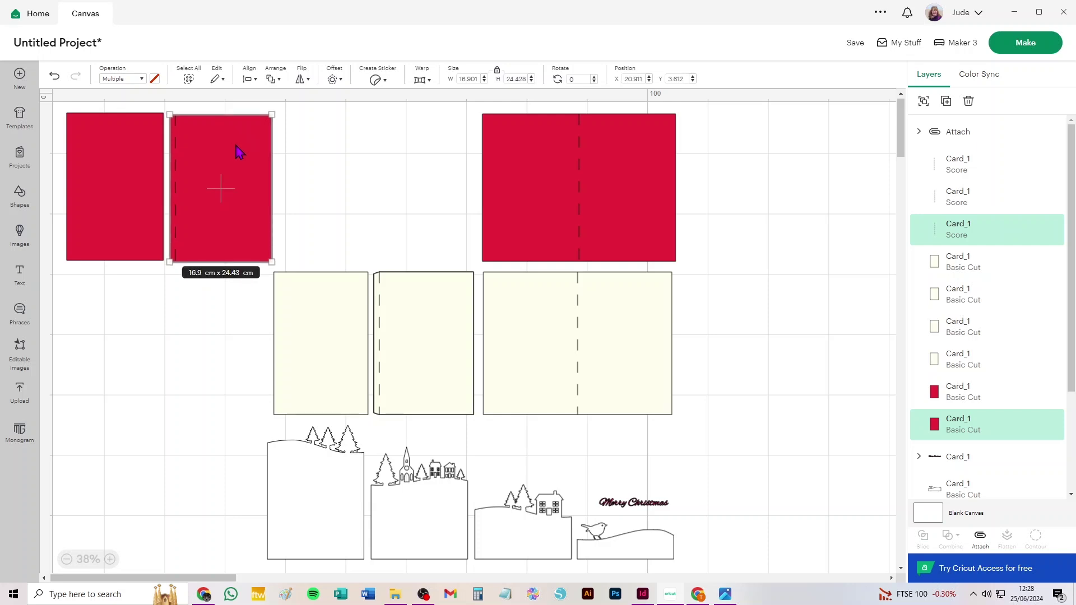
drag(133, 173, 130, 174)
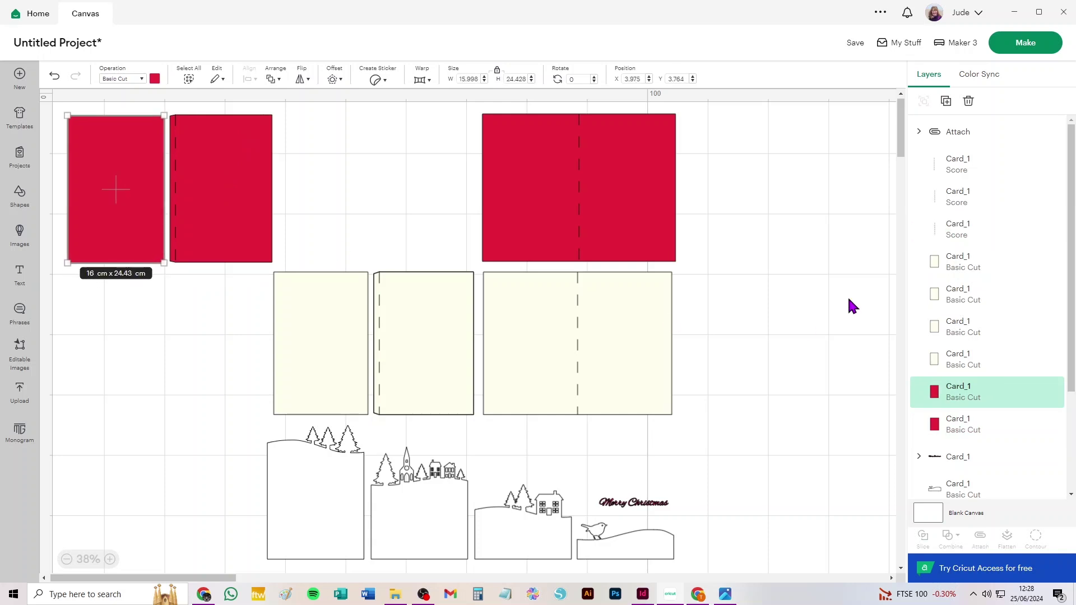
drag(591, 206, 809, 215)
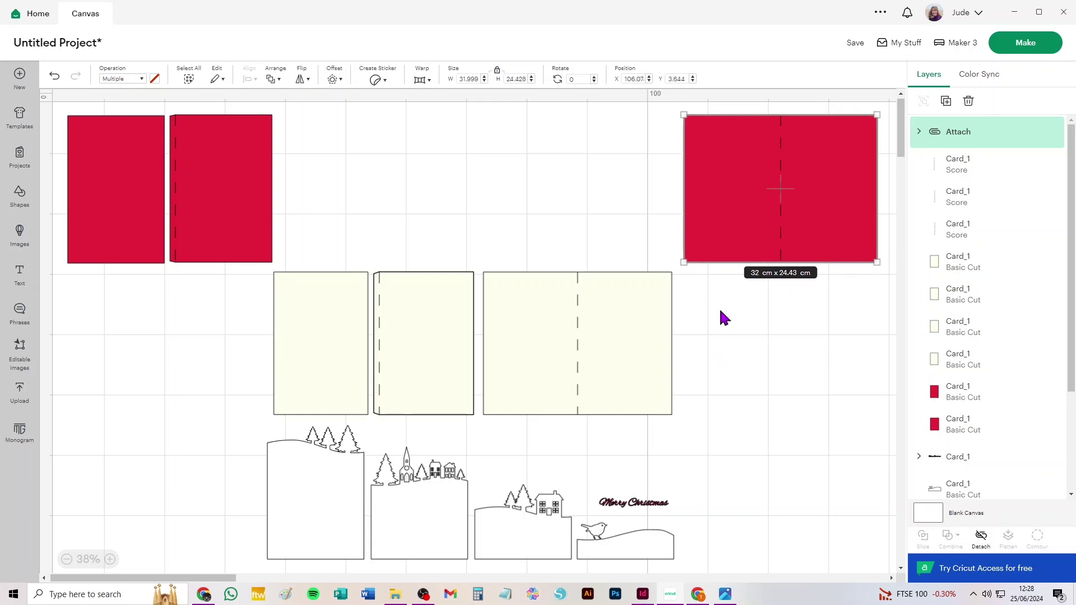
- Attach the score line to the wide cream card inner and move it beneath the one-piece red base
drag(714, 306, 489, 426)
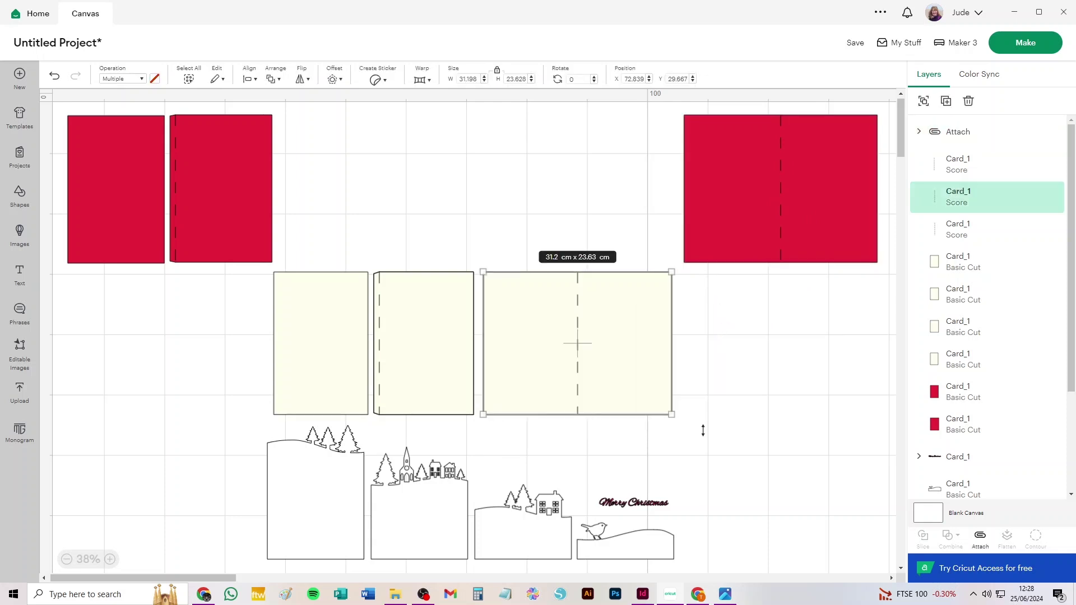
click(980, 538)
drag(640, 353, 846, 351)
- Attach the score line to the cream half with the flap and move both cream halves beneath the red halves
drag(549, 244, 370, 427)
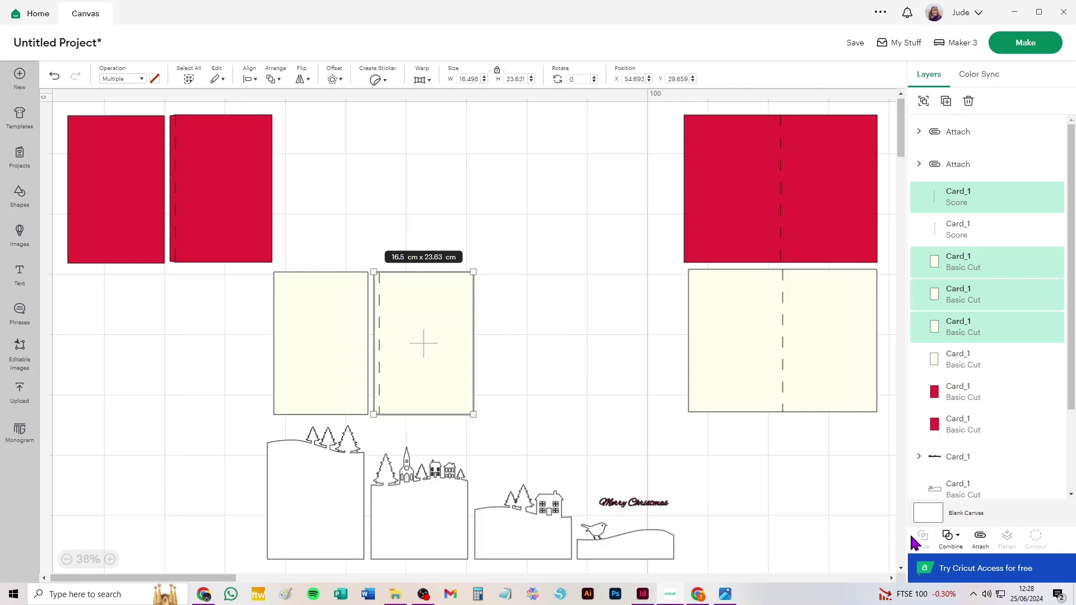
click(980, 538)
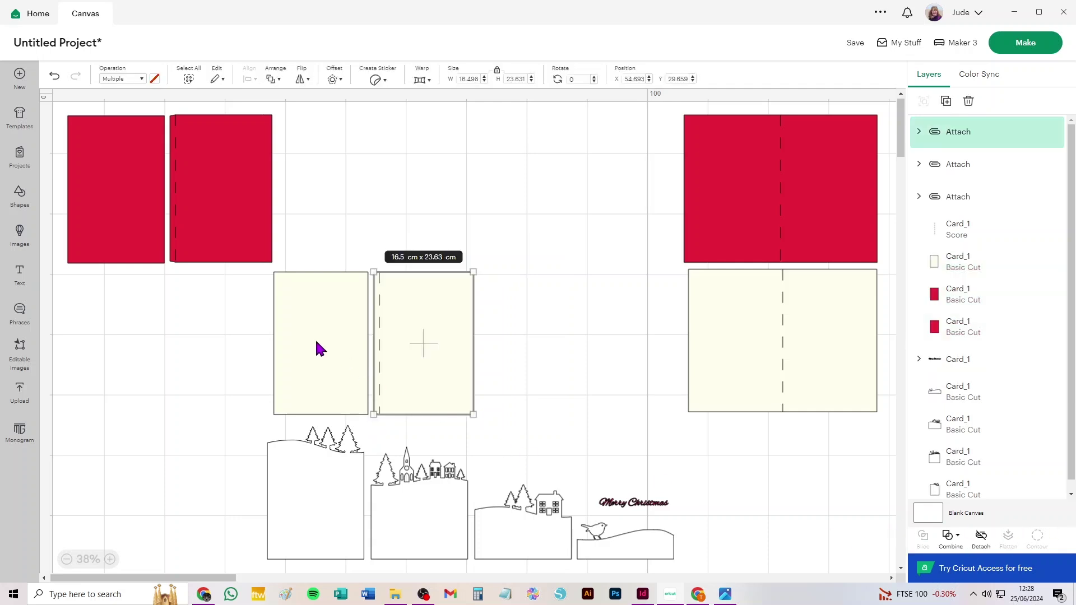
drag(230, 313, 548, 382)
drag(460, 312, 245, 301)
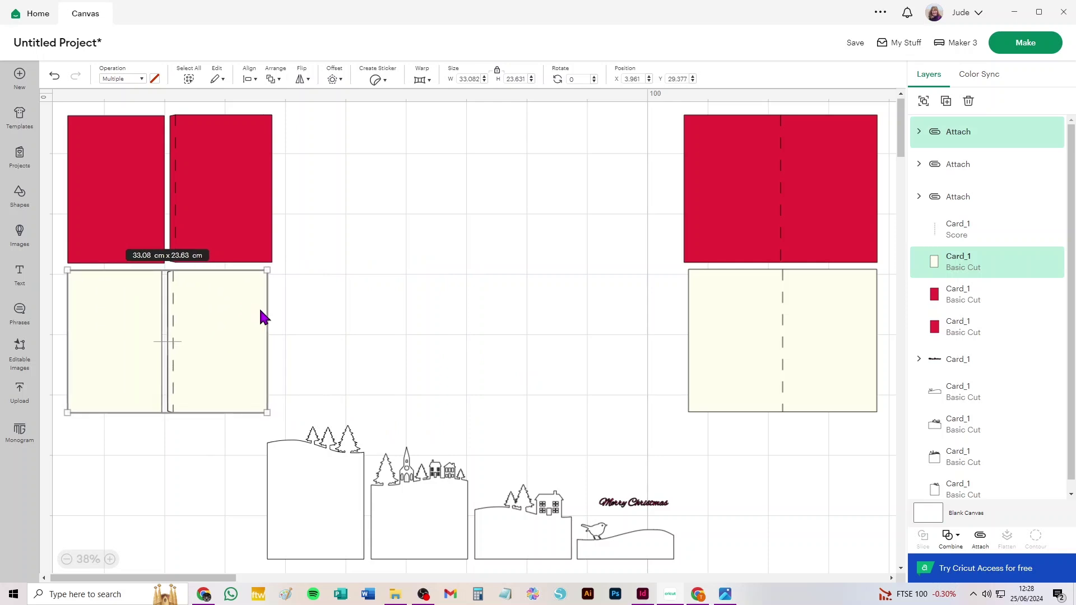
- Check the Merry Christmas greeting against the photo of the finished card front
click(645, 508)
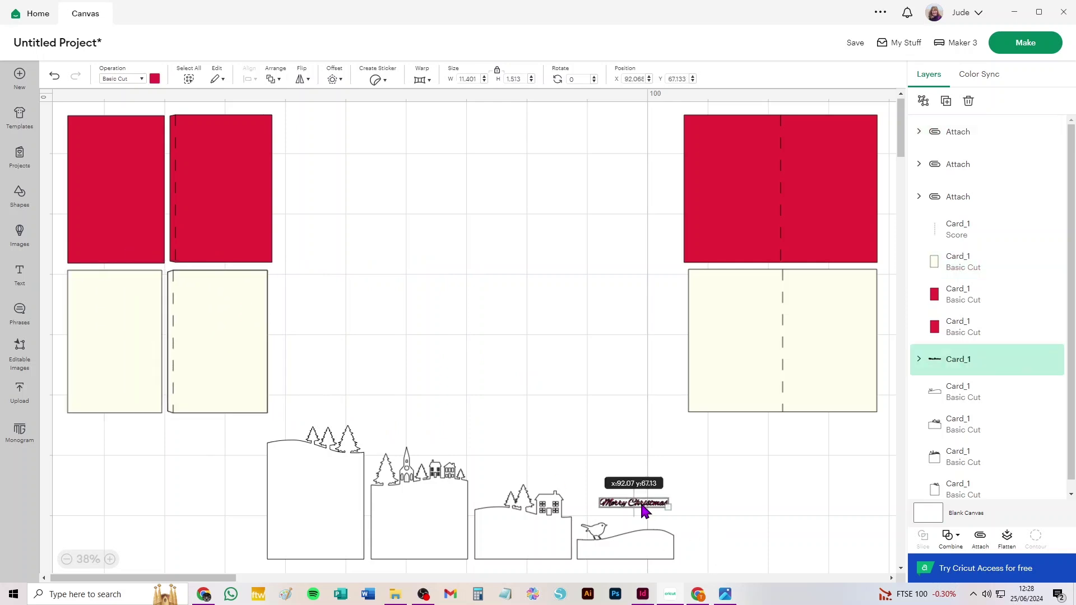
click(673, 598)
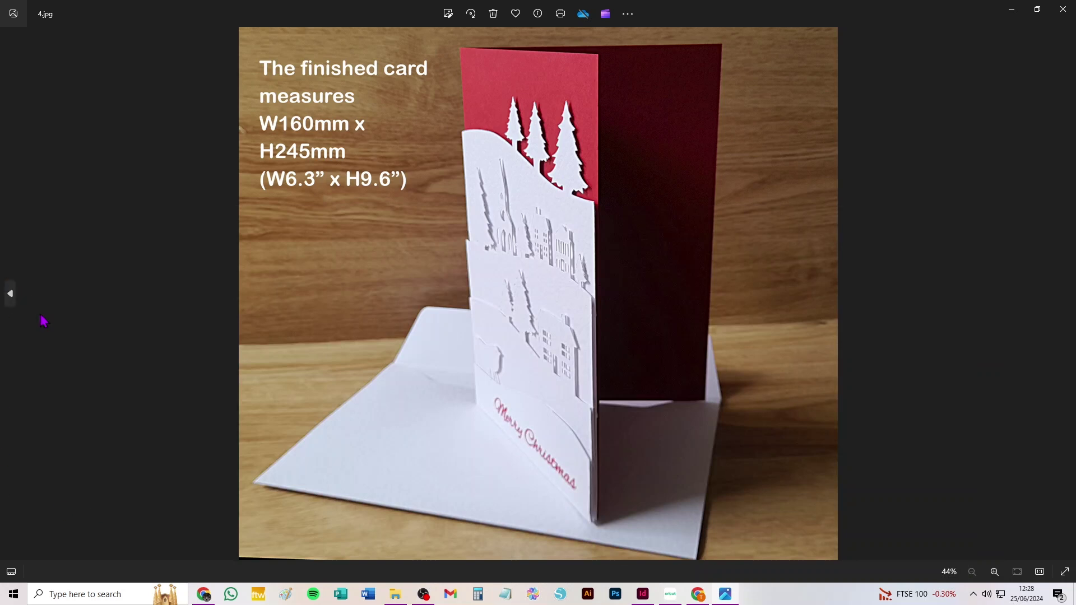
click(11, 297)
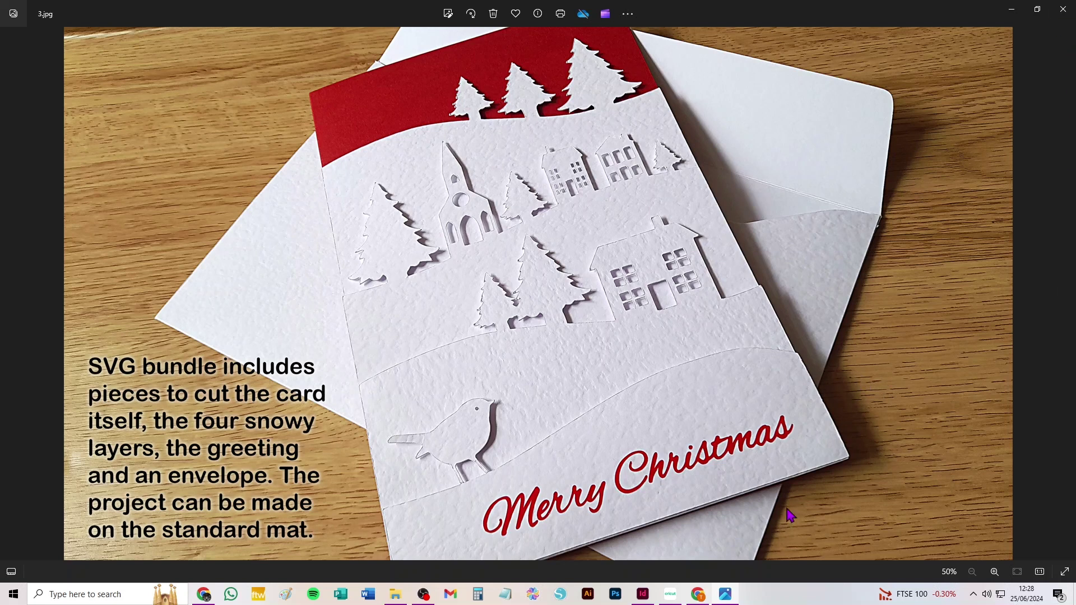
click(672, 595)
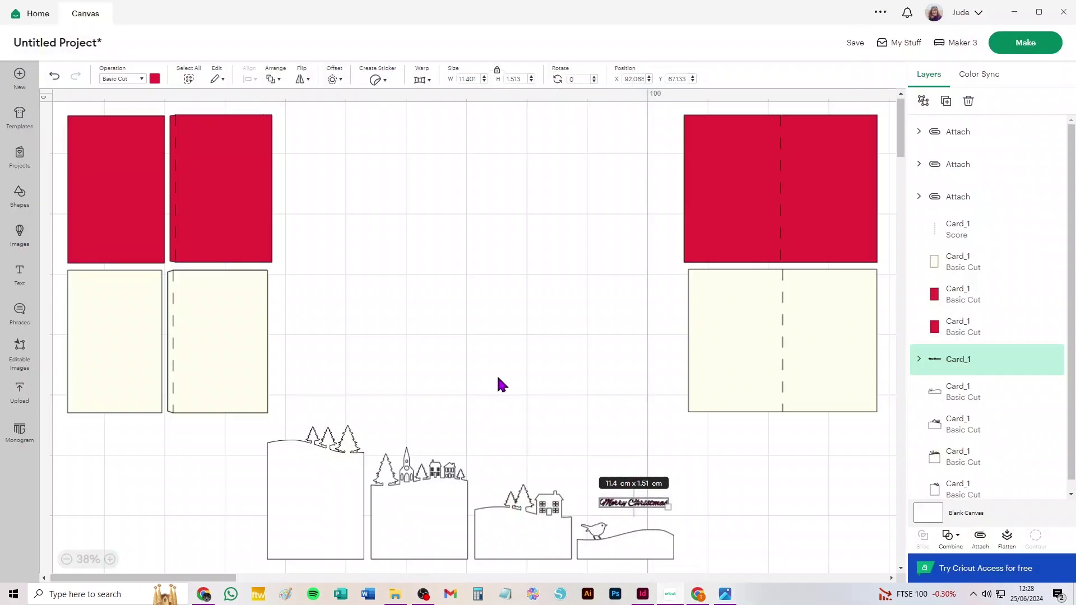
- Attach the parts of the Merry Christmas greeting so that they stay together for cutting
mouse_move(717, 478)
mouse_down()
mouse_move(637, 492)
mouse_move(588, 516)
mouse_up()
click(981, 538)
click(727, 499)
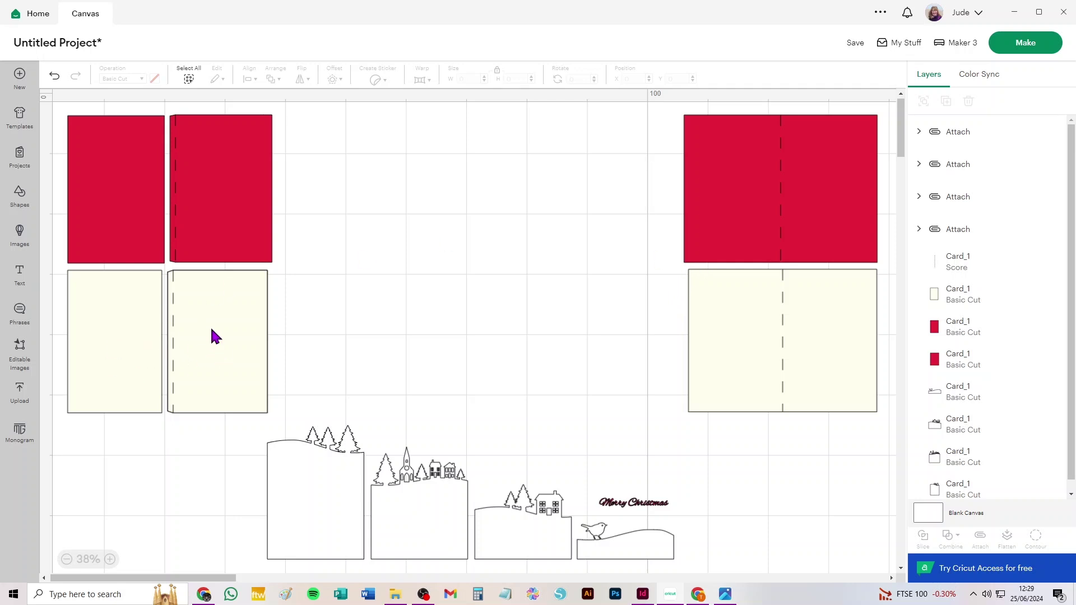
- Nudge the flapped cream half slightly, and delete the one-piece red base together with its wide cream inner
mouse_move(222, 346)
mouse_down()
mouse_move(206, 362)
mouse_move(222, 350)
mouse_up()
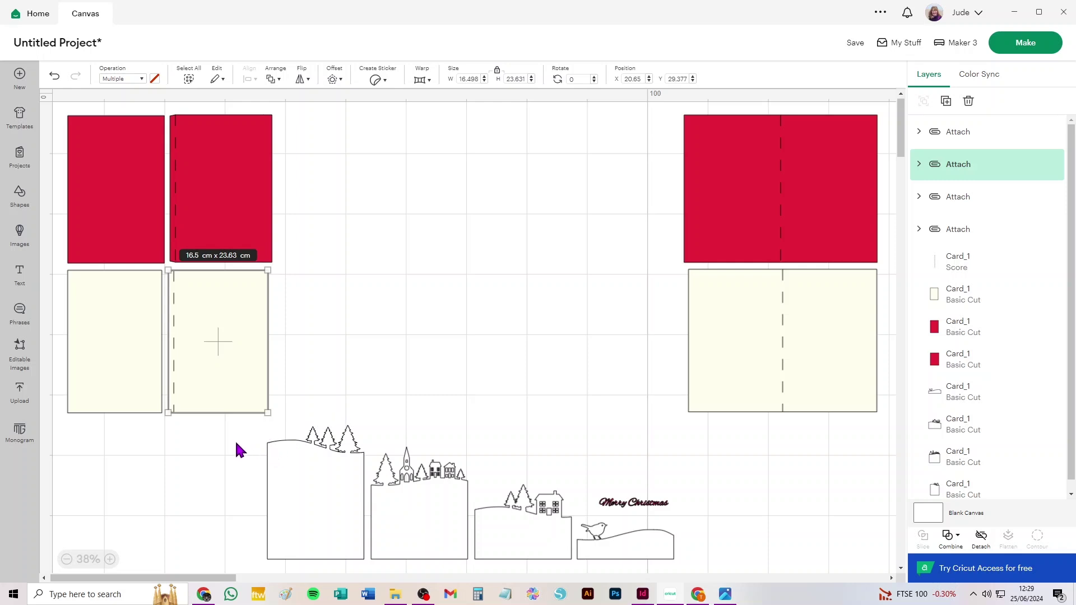
drag(219, 495, 586, 557)
click(418, 352)
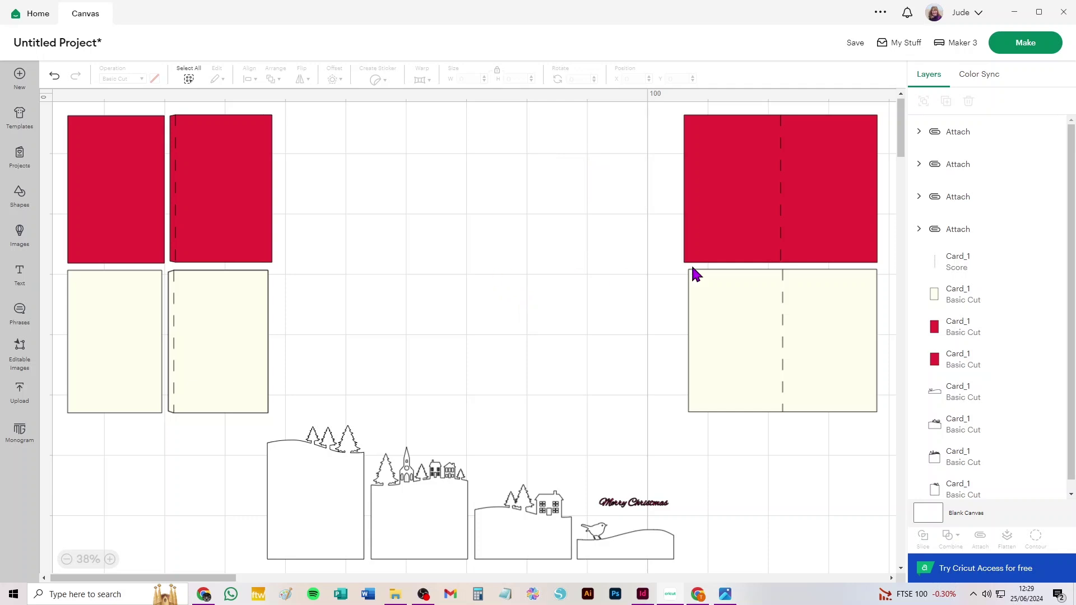
drag(525, 173, 810, 364)
key(Delete)
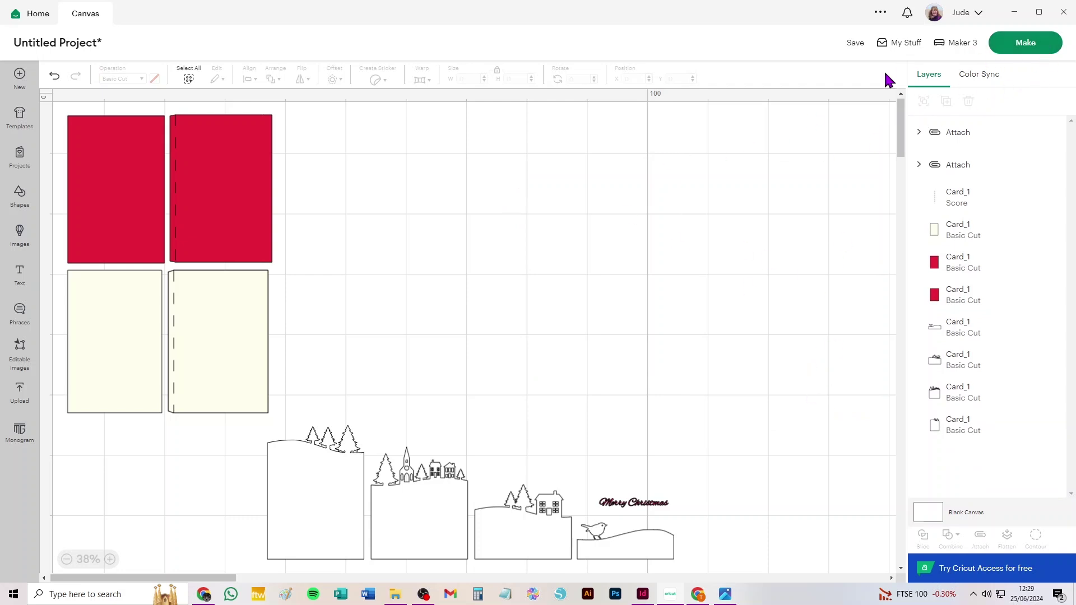
- Preview the mats and test-move the flapped cream and red halves to check their score lines, undoing both moves
click(1025, 45)
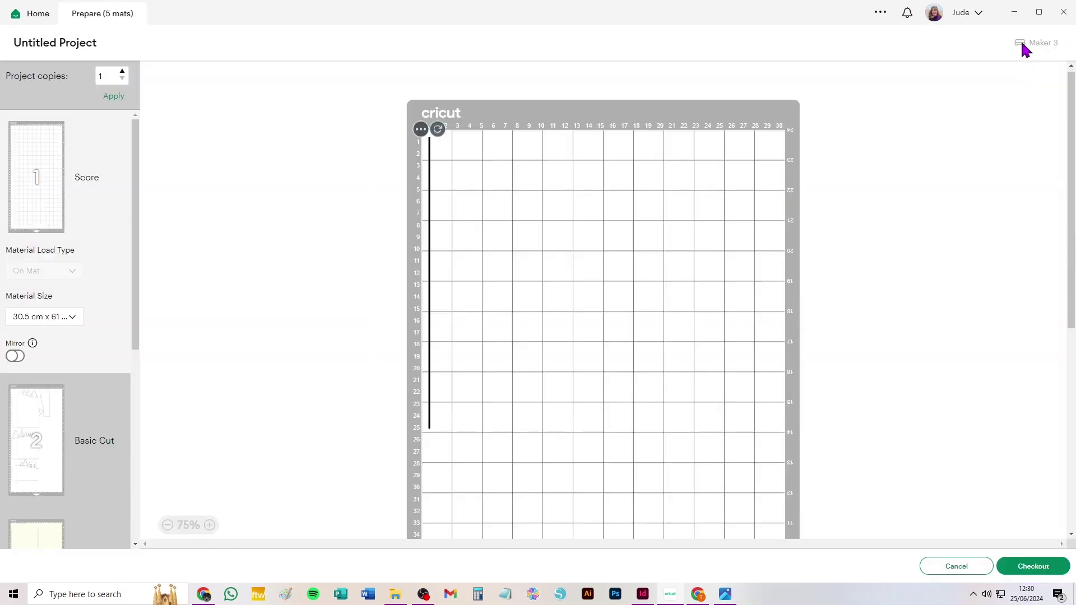
click(953, 567)
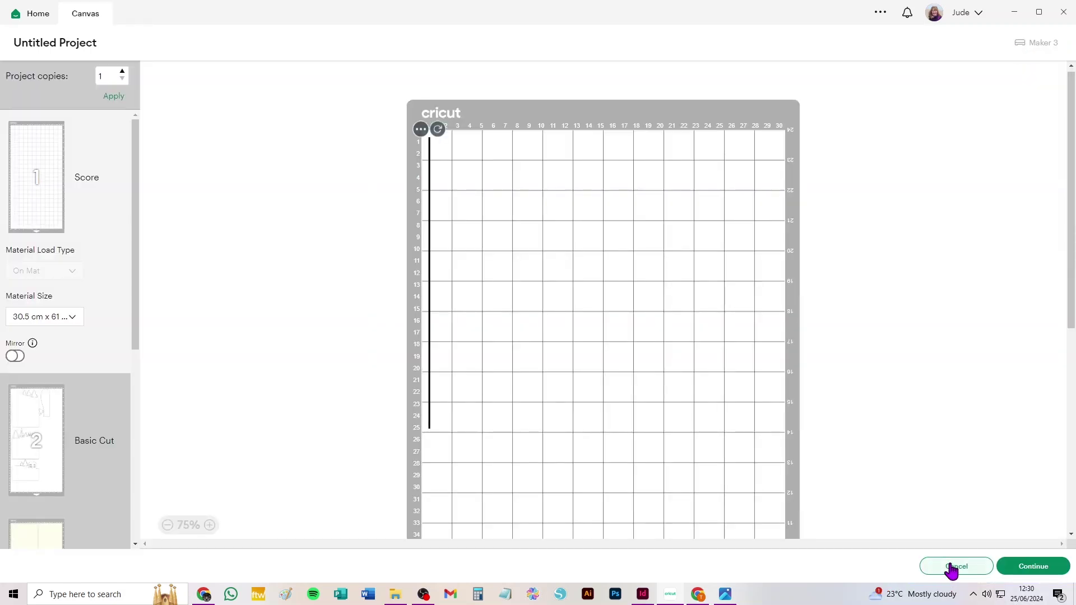
drag(238, 338, 408, 349)
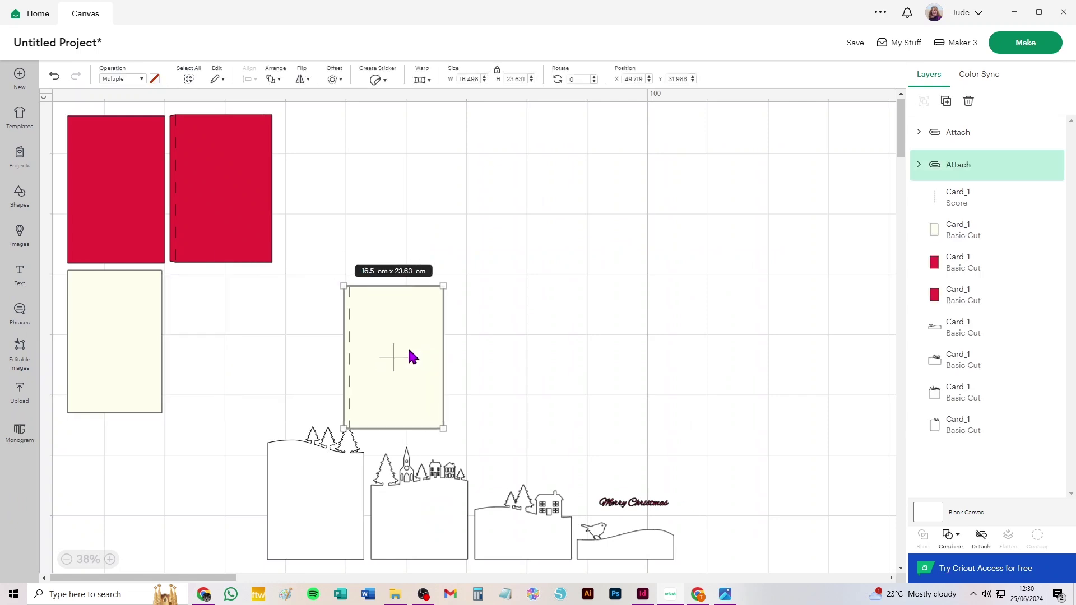
drag(237, 212, 352, 189)
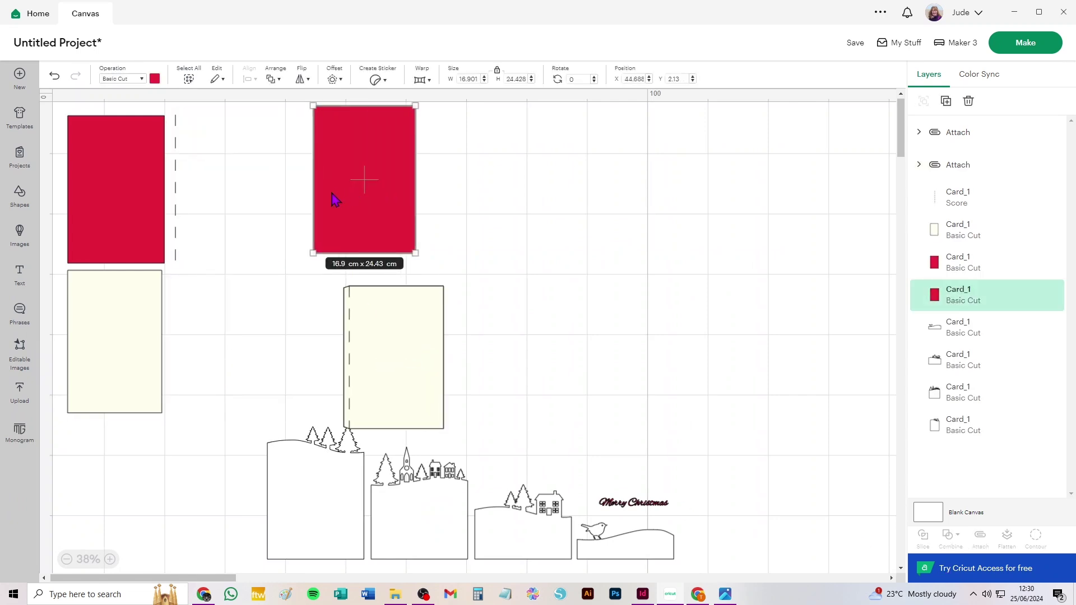
key(ctrl+z)
key(ctrl+z)
- Attach the score line to the red half with the flap
drag(370, 107, 166, 258)
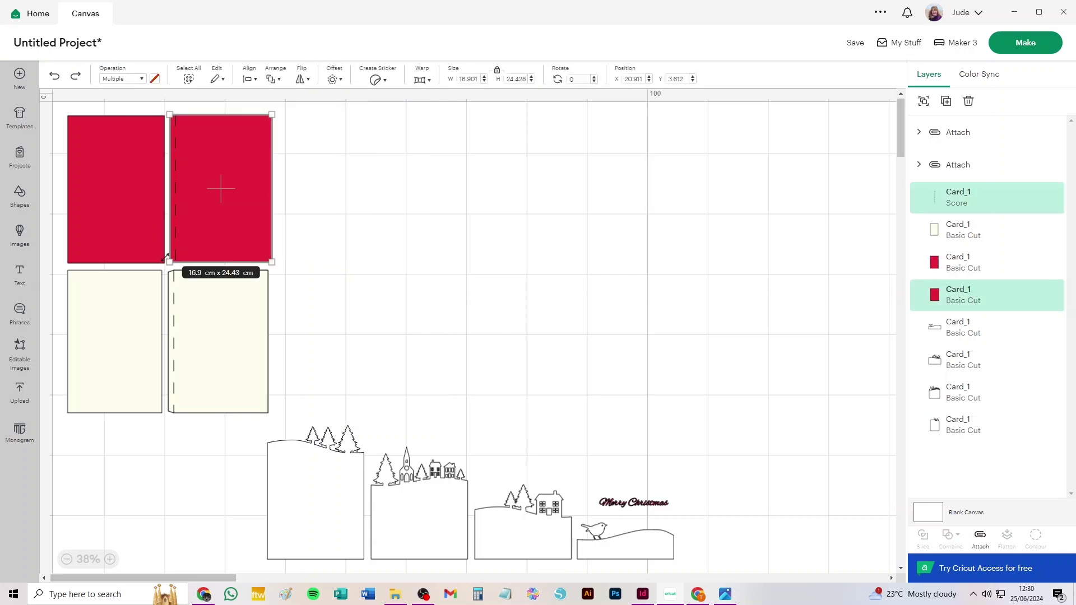
click(980, 537)
click(617, 263)
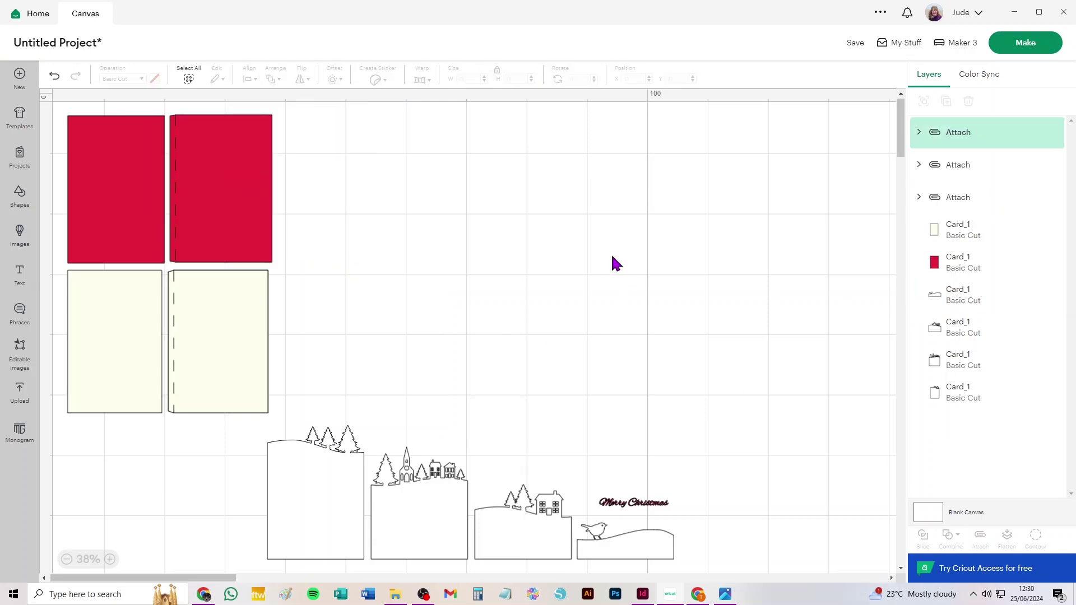
- Open the mat preview and set the material size of the white scenery mat and the cream mat to 21 cm x 29.7 cm (A4)
click(1053, 44)
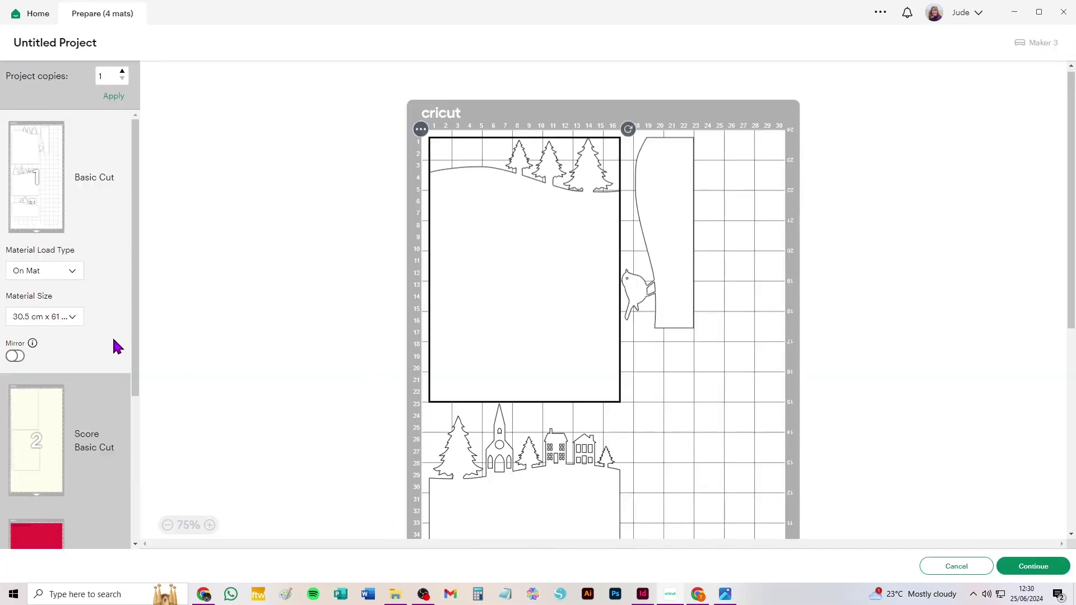
click(44, 317)
click(54, 355)
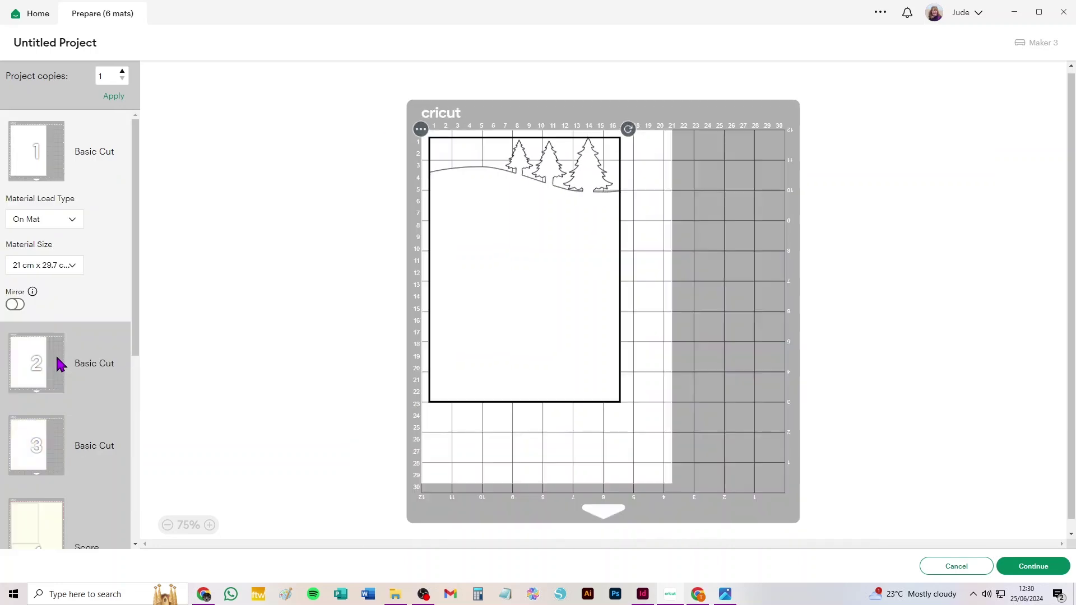
scroll(84, 443, down, 5)
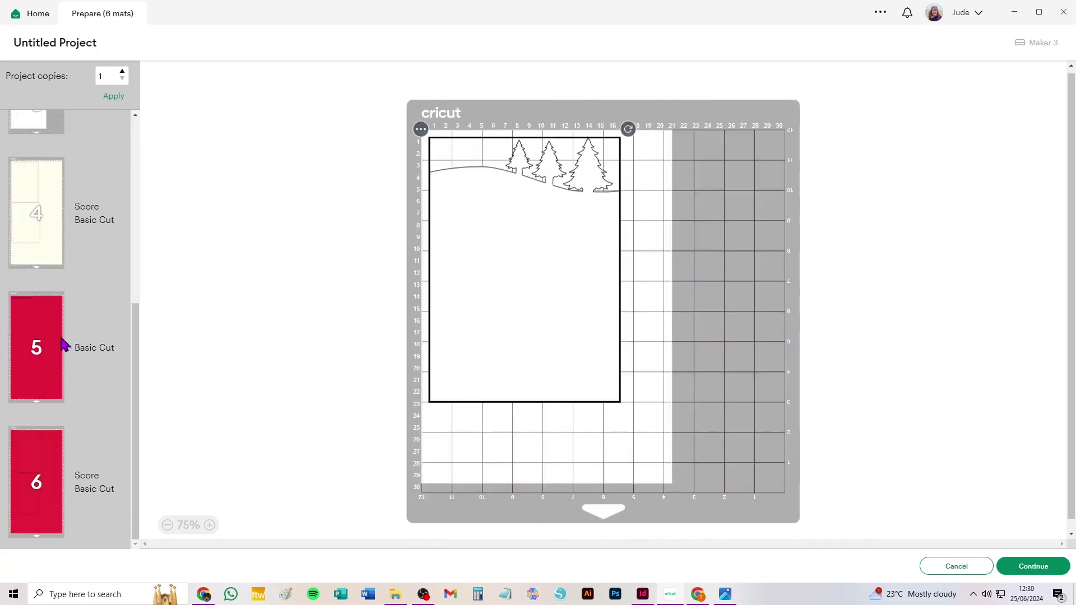
click(48, 200)
click(48, 406)
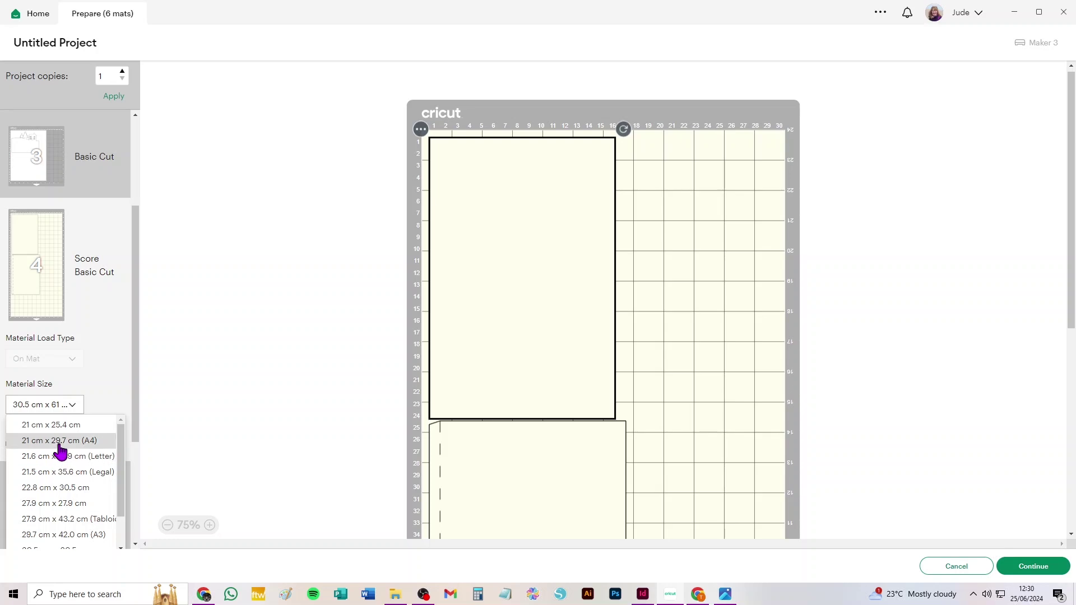
click(59, 441)
- Set the material size to 14.8 cm x 21 cm (A5) for the greeting mat and 21 cm x 29.7 cm (A4) for the red card mat
scroll(77, 435, down, 3)
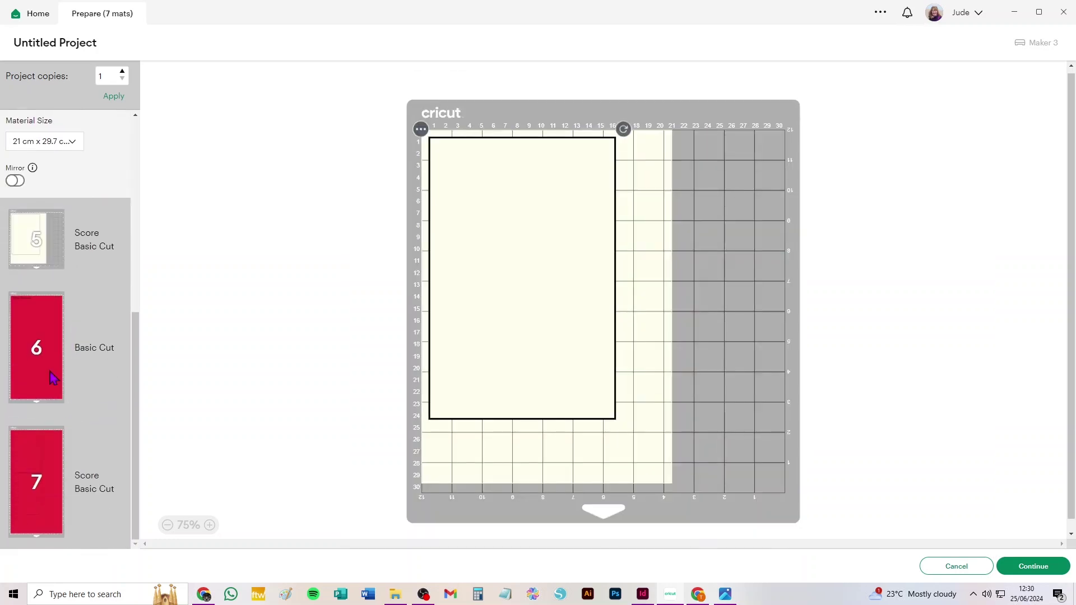
click(56, 314)
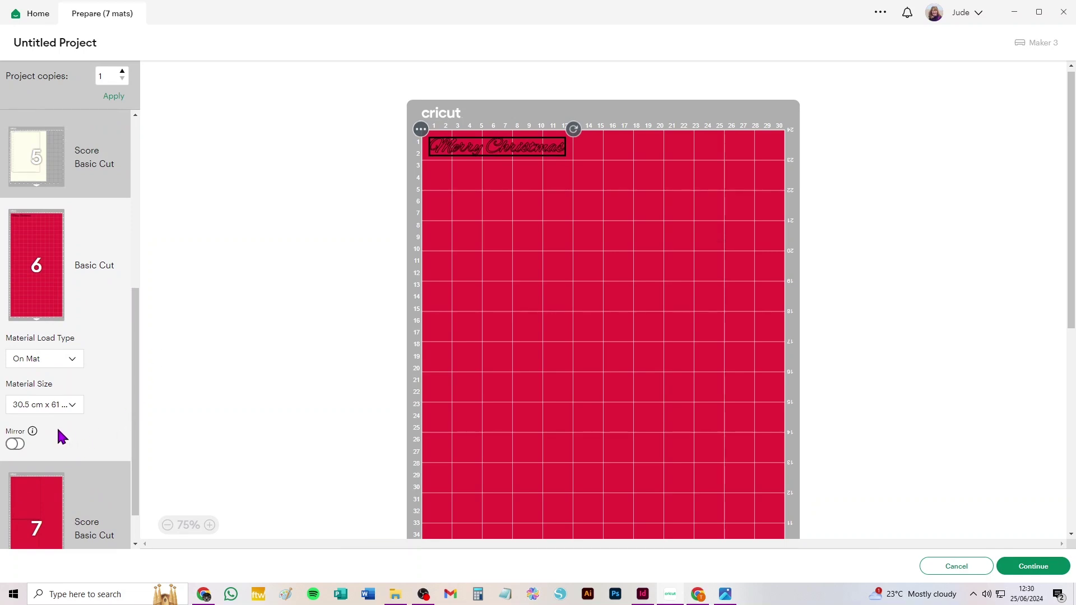
click(56, 409)
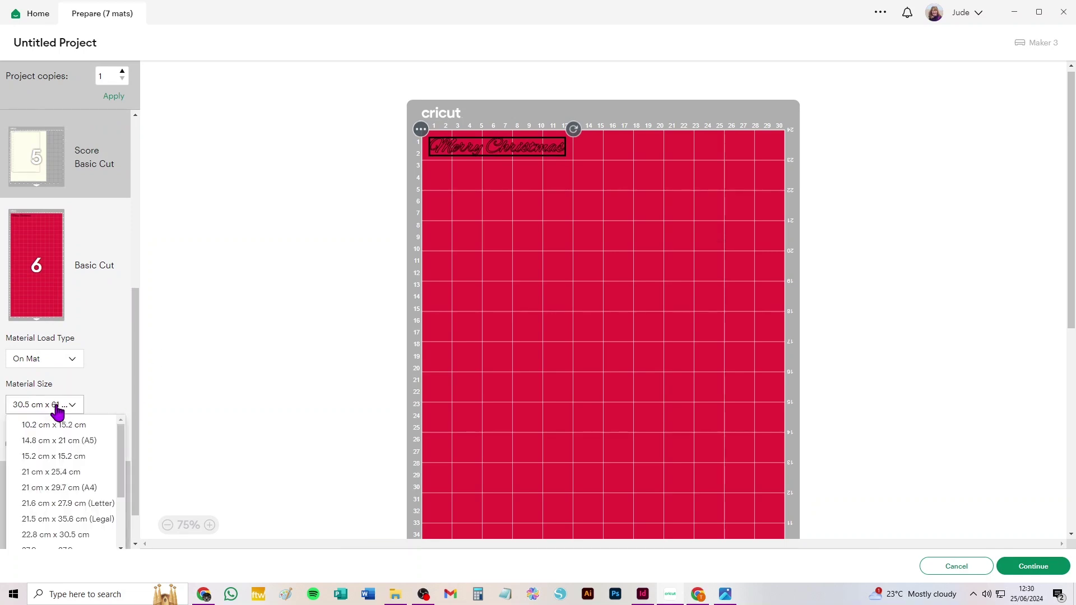
click(60, 440)
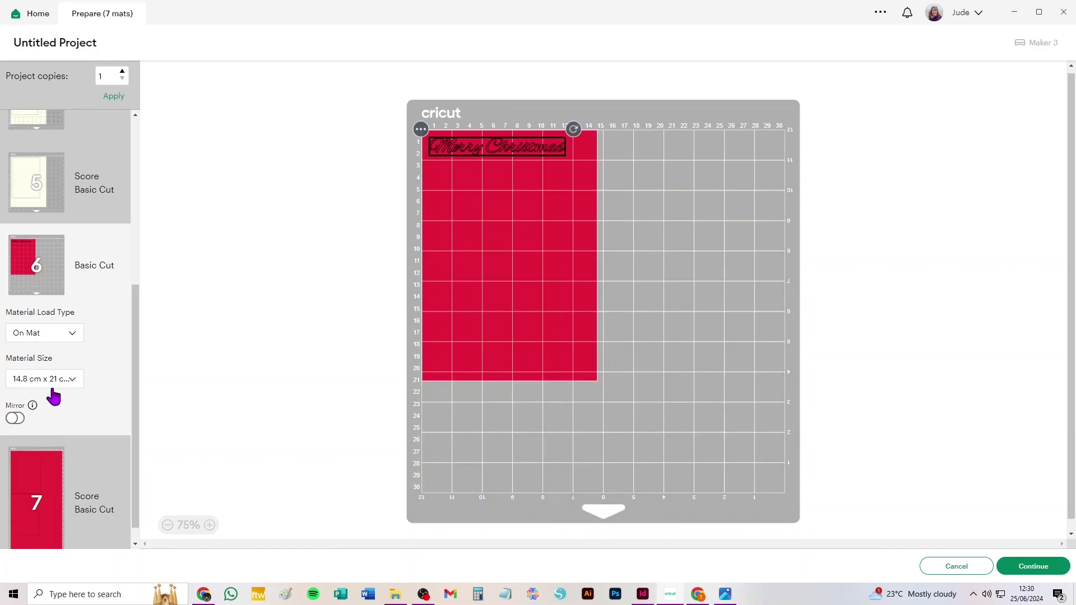
click(48, 476)
click(42, 493)
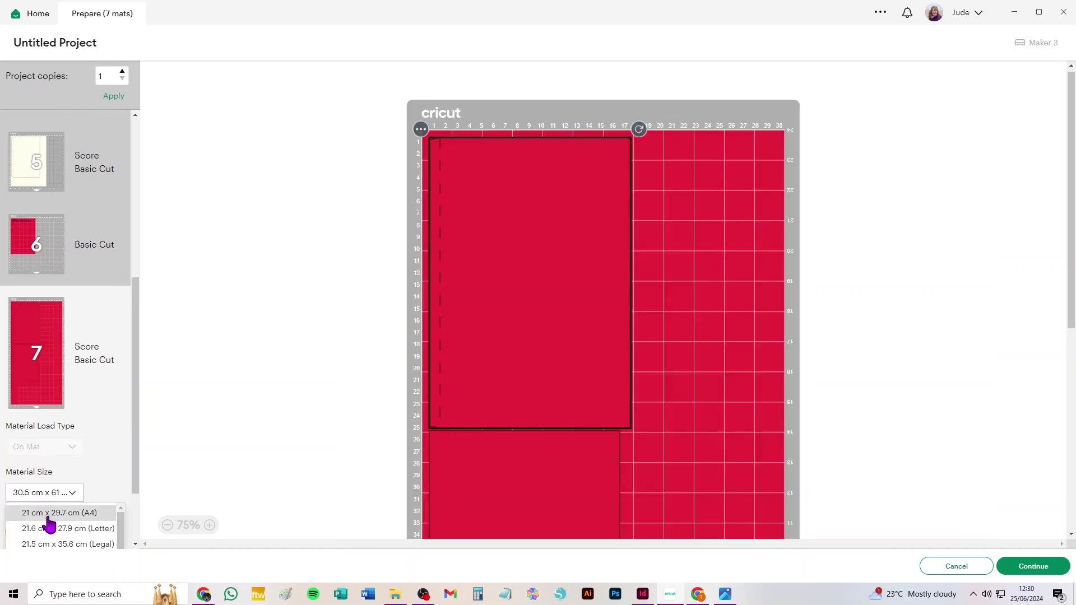
click(46, 513)
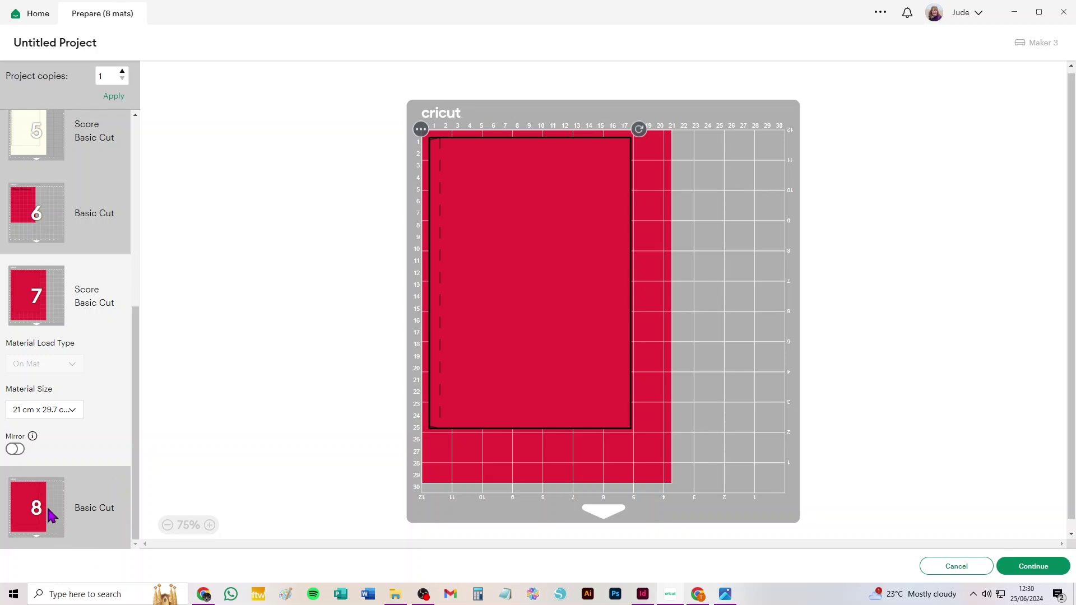
- Review how the card pieces are spread over all the mats and return to the canvas
scroll(85, 449, up, 6)
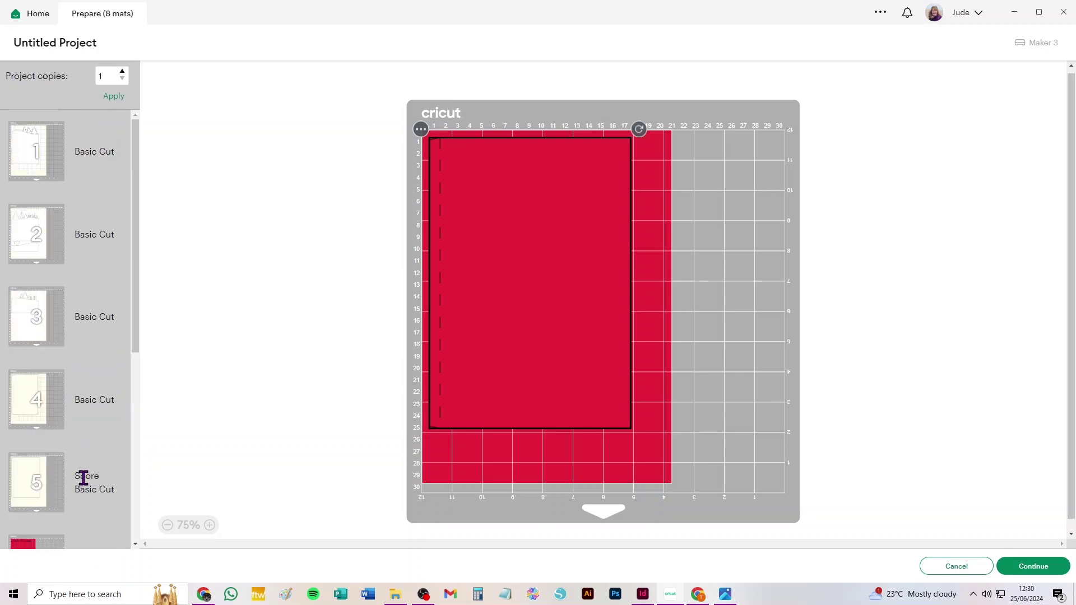
scroll(83, 476, down, 5)
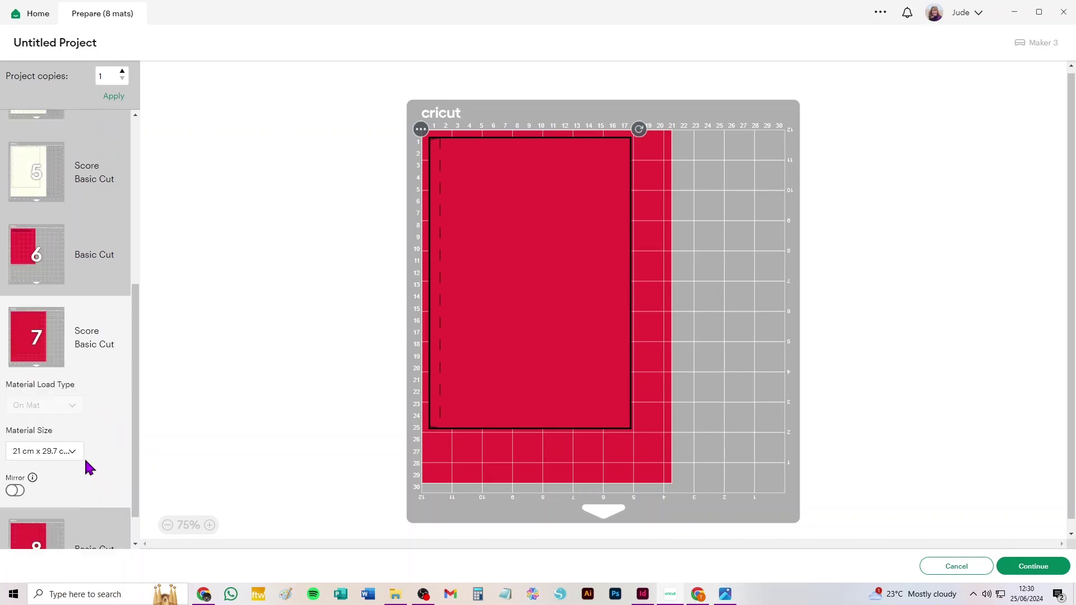
scroll(85, 456, up, 5)
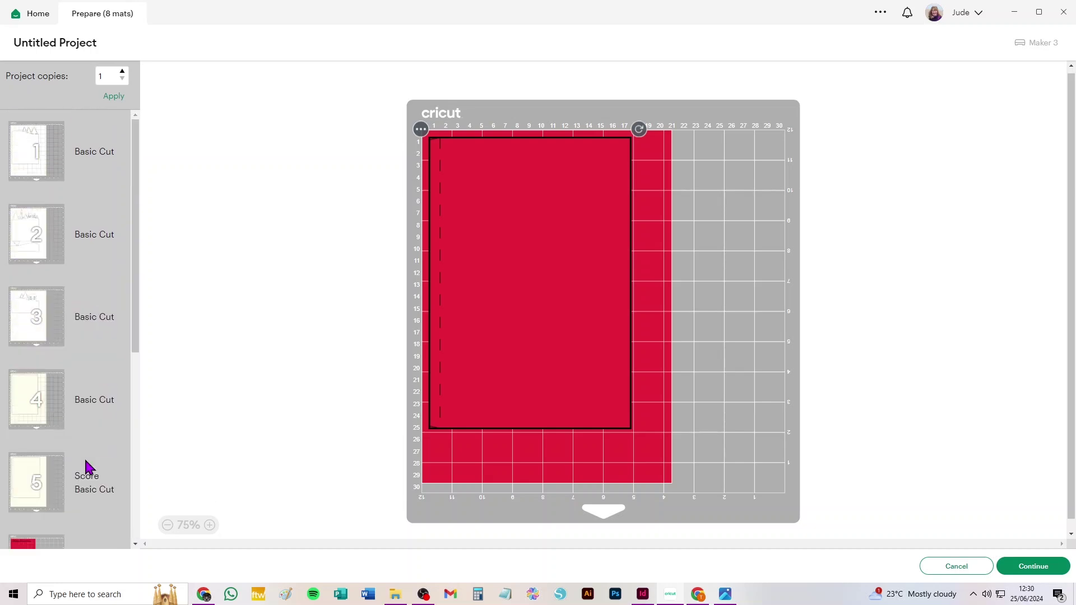
scroll(89, 468, down, 5)
scroll(96, 459, up, 5)
scroll(76, 348, down, 2)
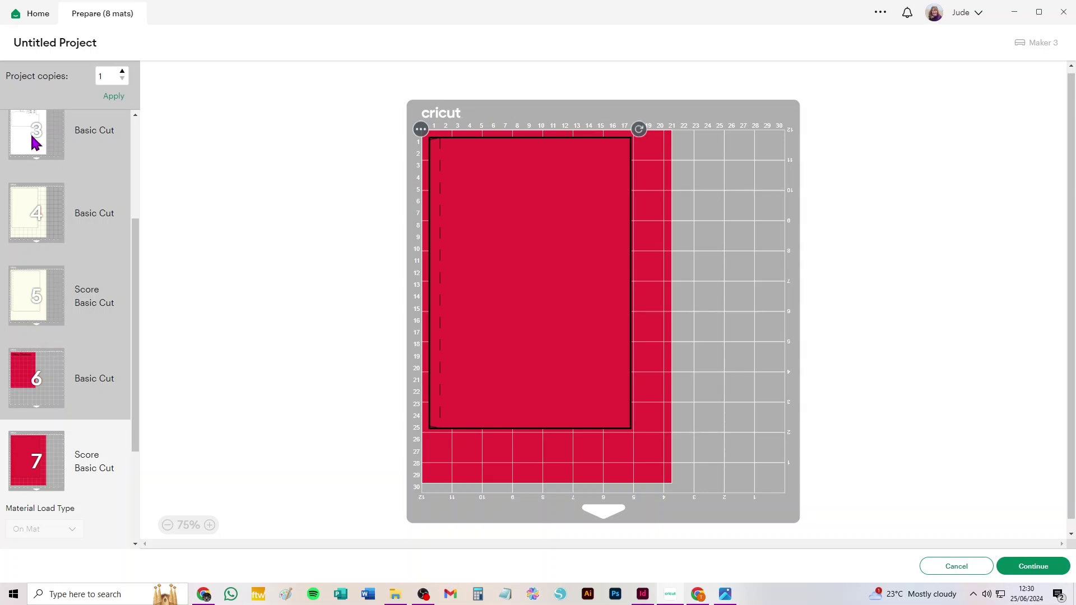
click(976, 568)
- Move the robin layer to the empty canvas area and position the Merry Christmas greeting on it, comparing with the finished card photo
drag(633, 554, 498, 309)
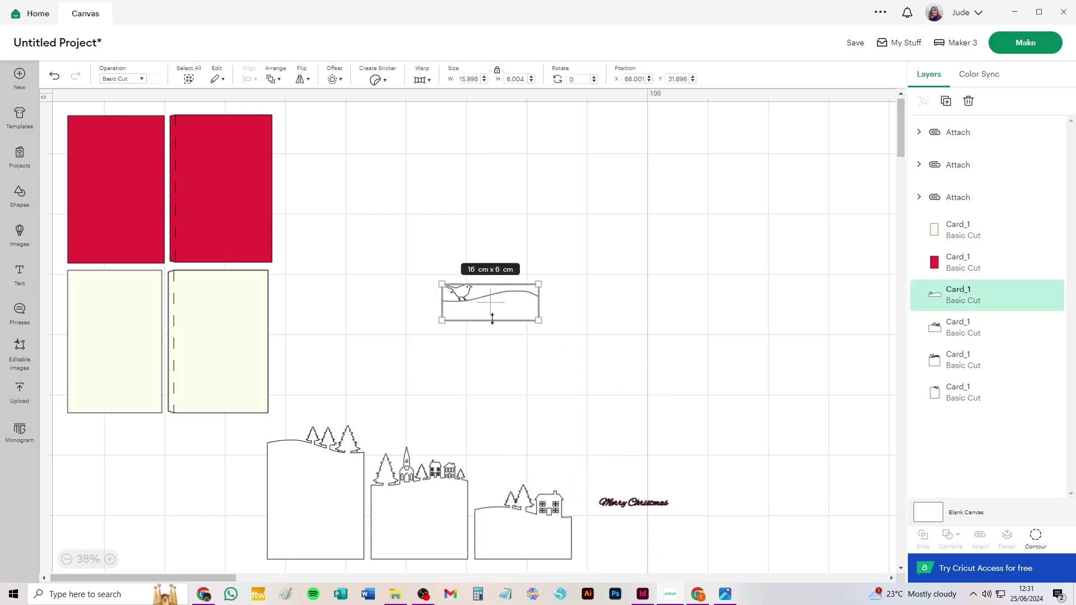
drag(644, 506, 508, 318)
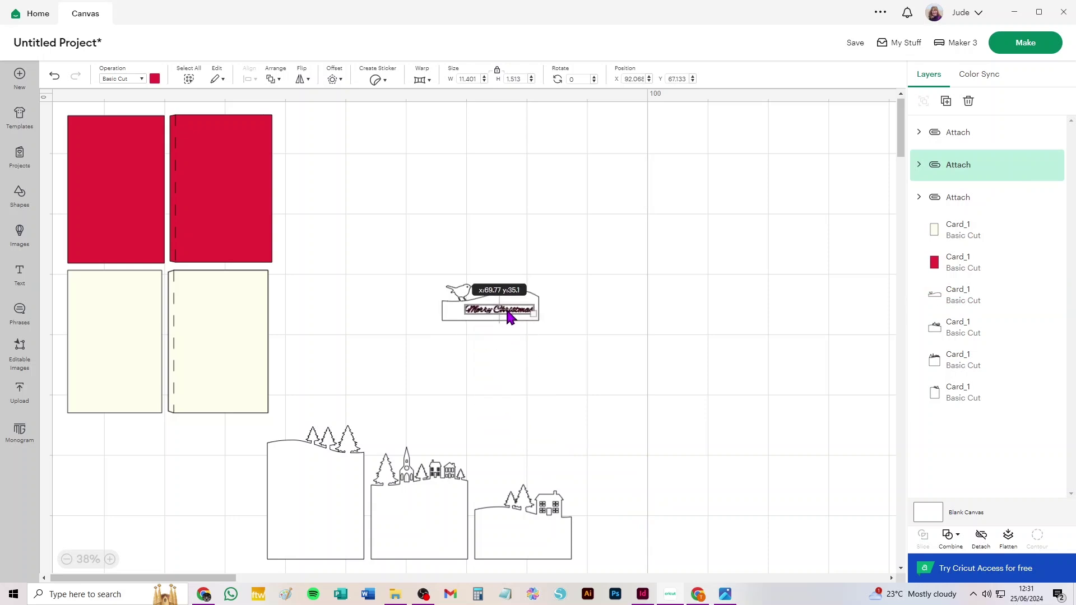
click(726, 595)
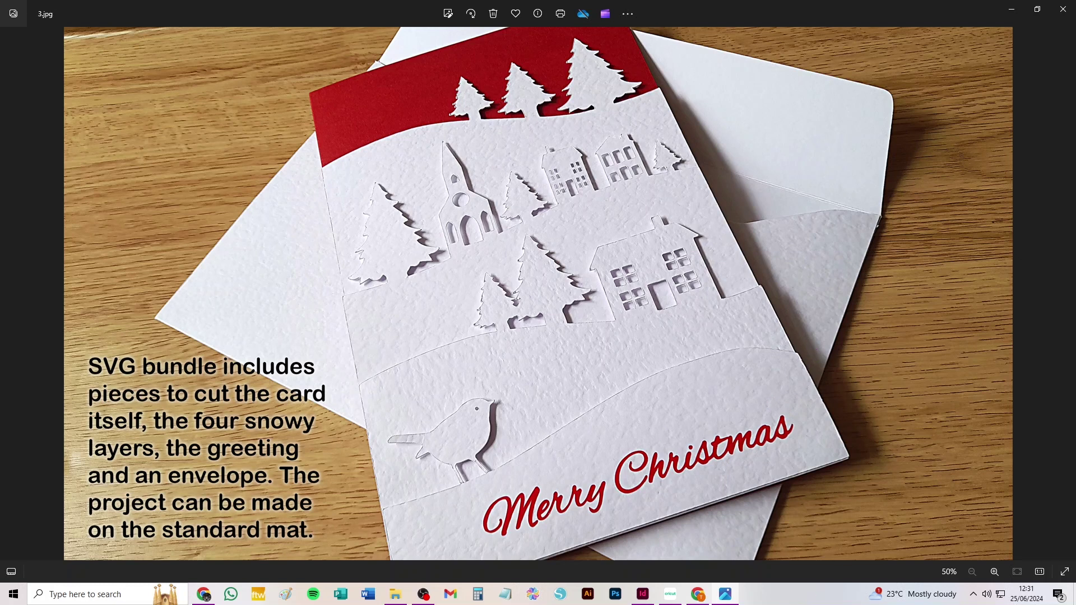
click(671, 596)
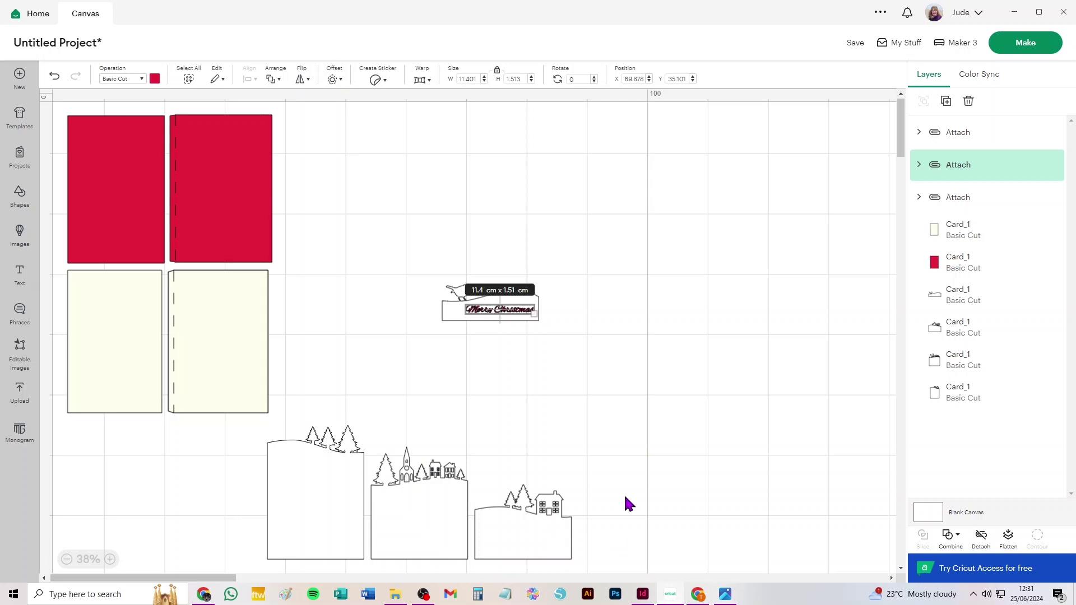
click(633, 432)
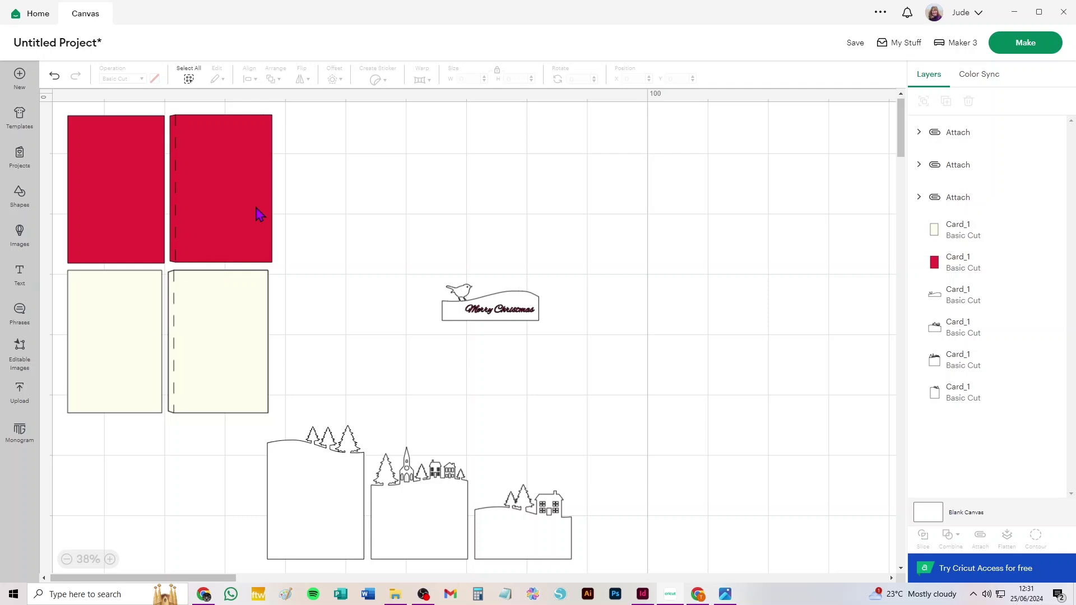
- Preview the mats with the white scenery mat's material size set to 30.5 cm x 30.5 cm, and return to the canvas
click(1019, 47)
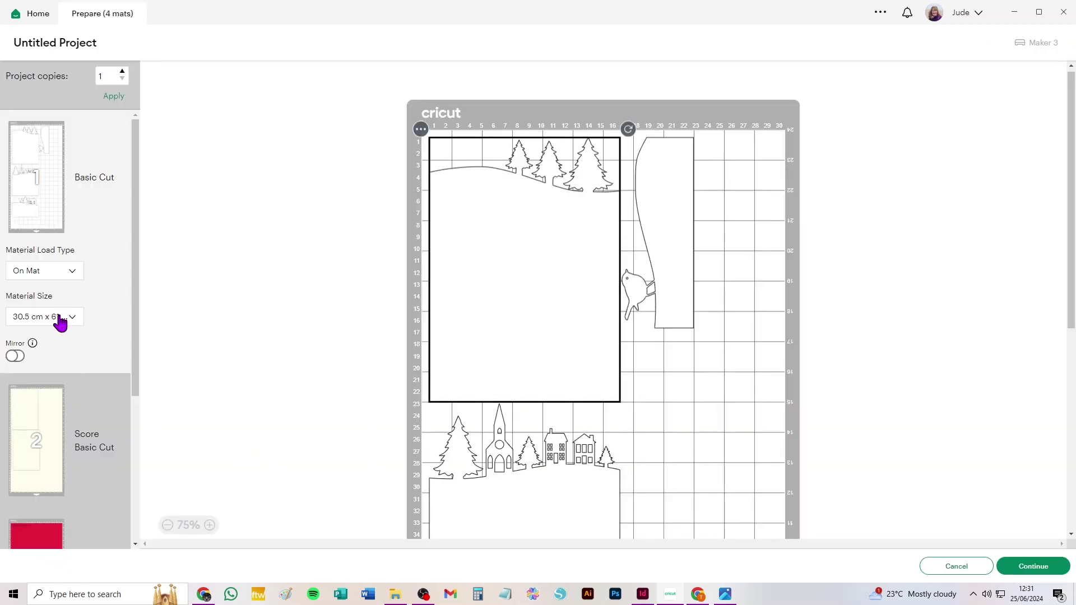
click(59, 318)
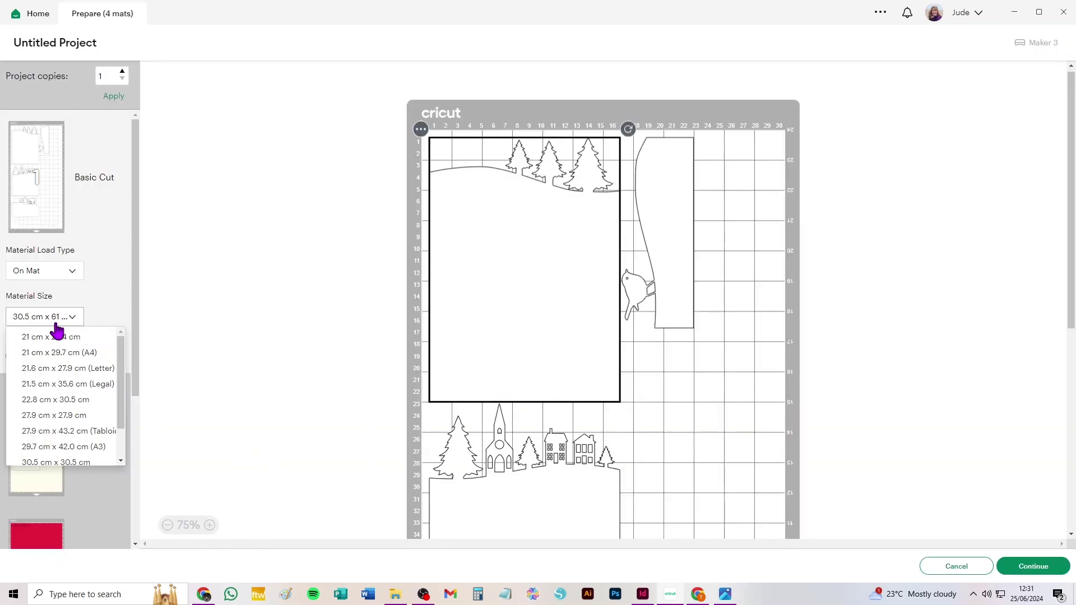
click(49, 463)
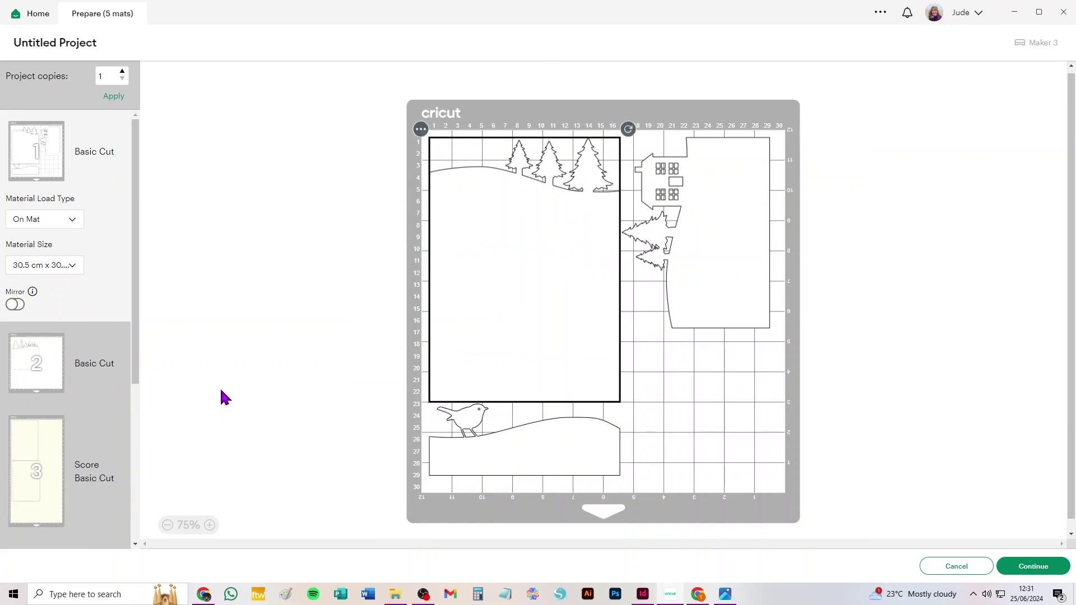
scroll(93, 361, down, 5)
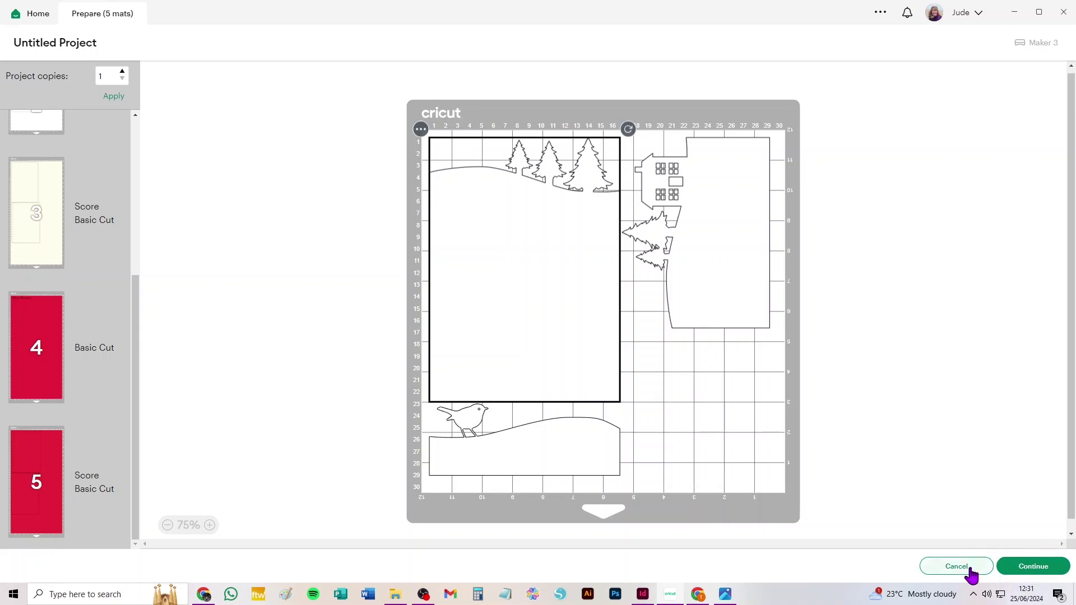
click(962, 568)
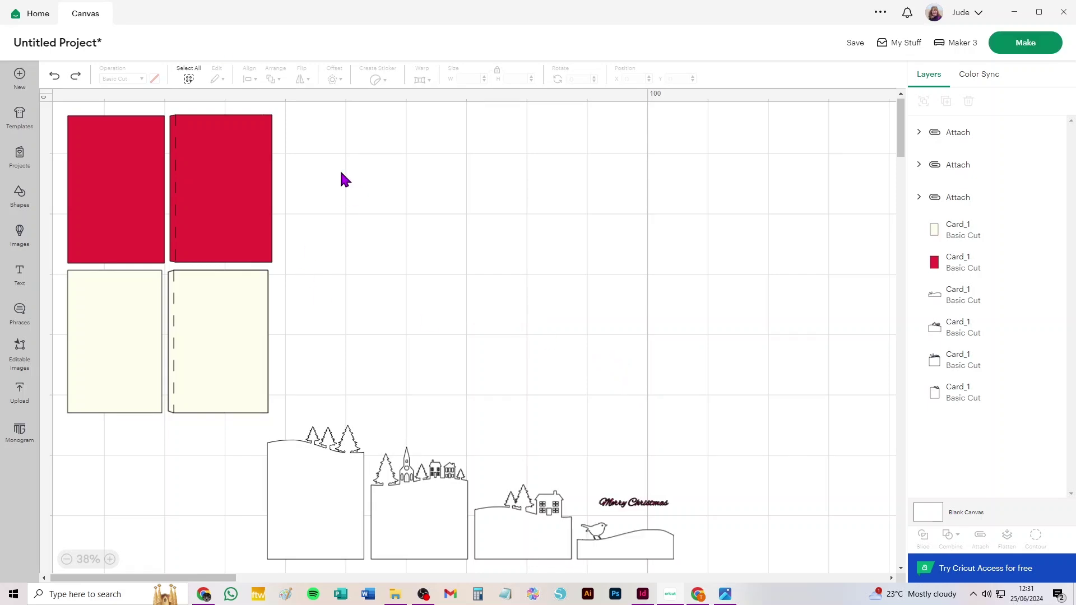
- Delete the two-piece red and cream card halves from the canvas
drag(372, 152, 106, 352)
key(Delete)
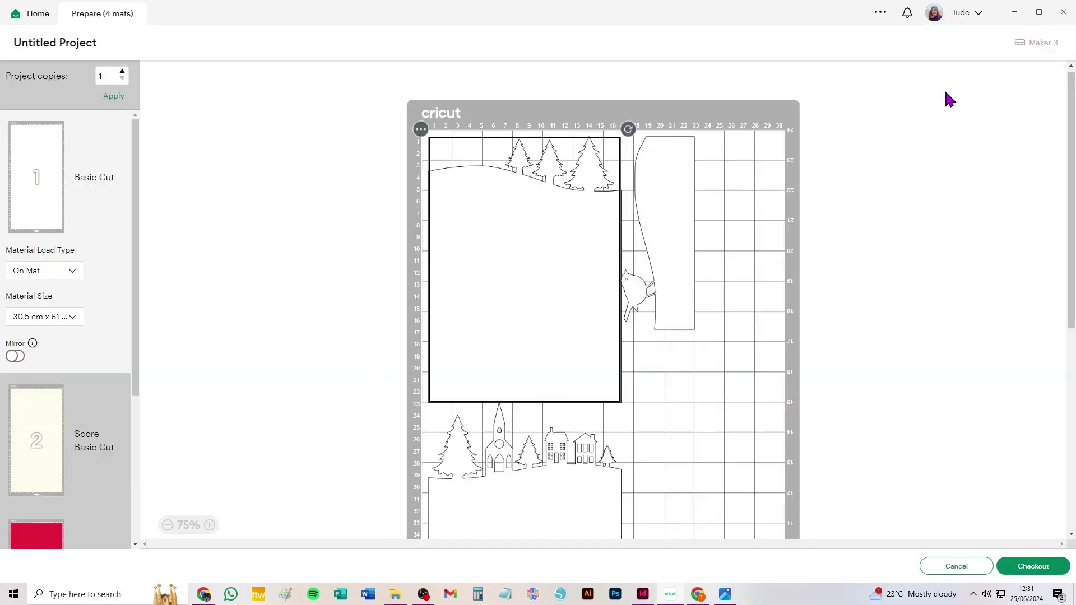
- Try 29.7 cm x 42.0 cm (A3) as the white scenery mat's material size and move the house layer lower on the mat
click(43, 321)
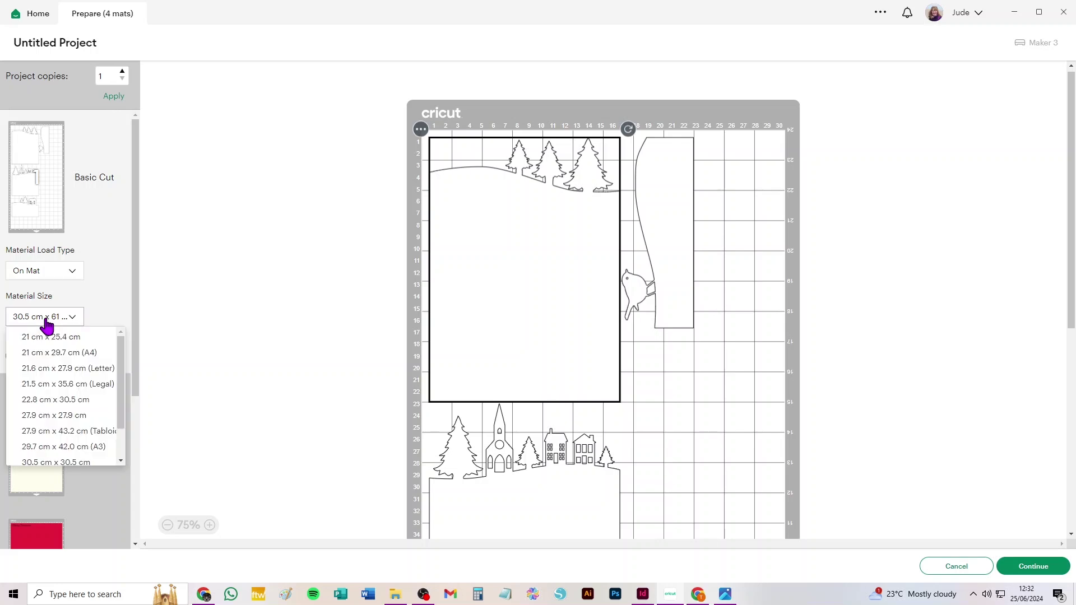
click(13, 451)
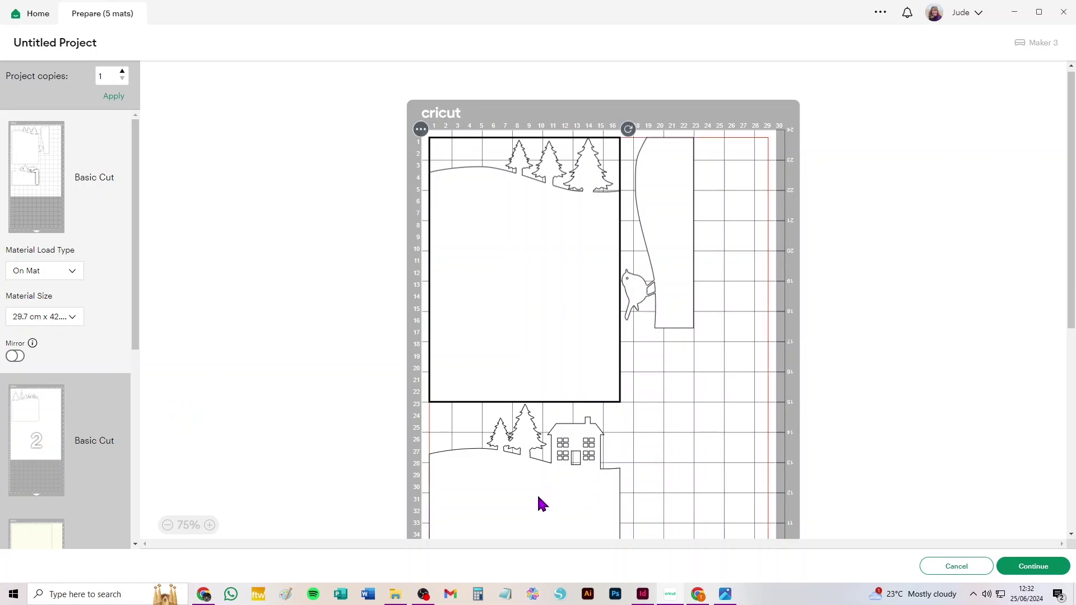
drag(537, 493, 515, 587)
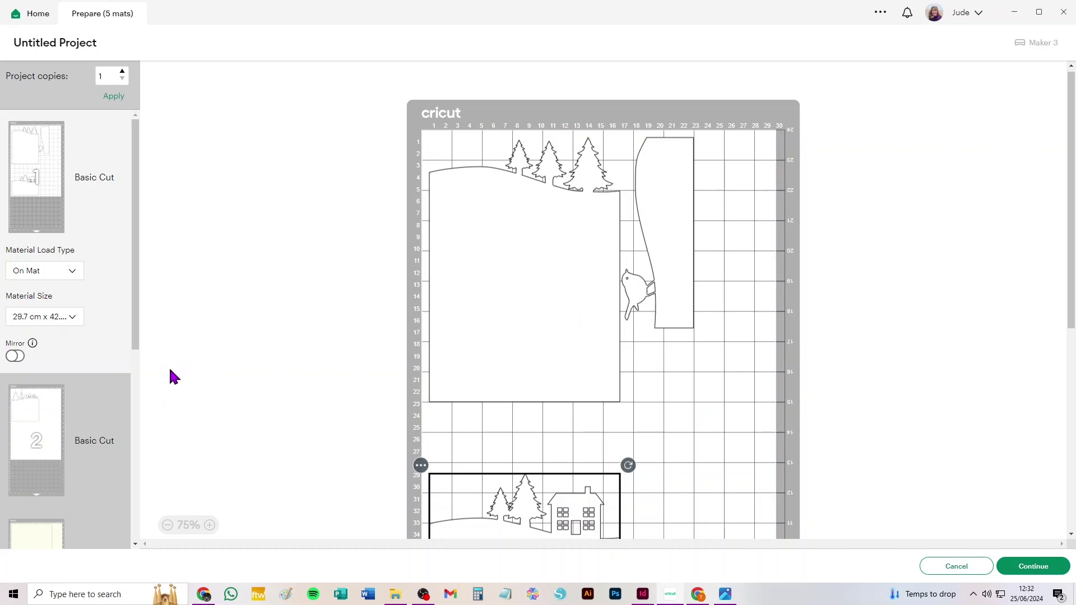
- Set the white scenery mats' material size to 21 cm x 29.7 cm (A4) from the second mat
click(33, 404)
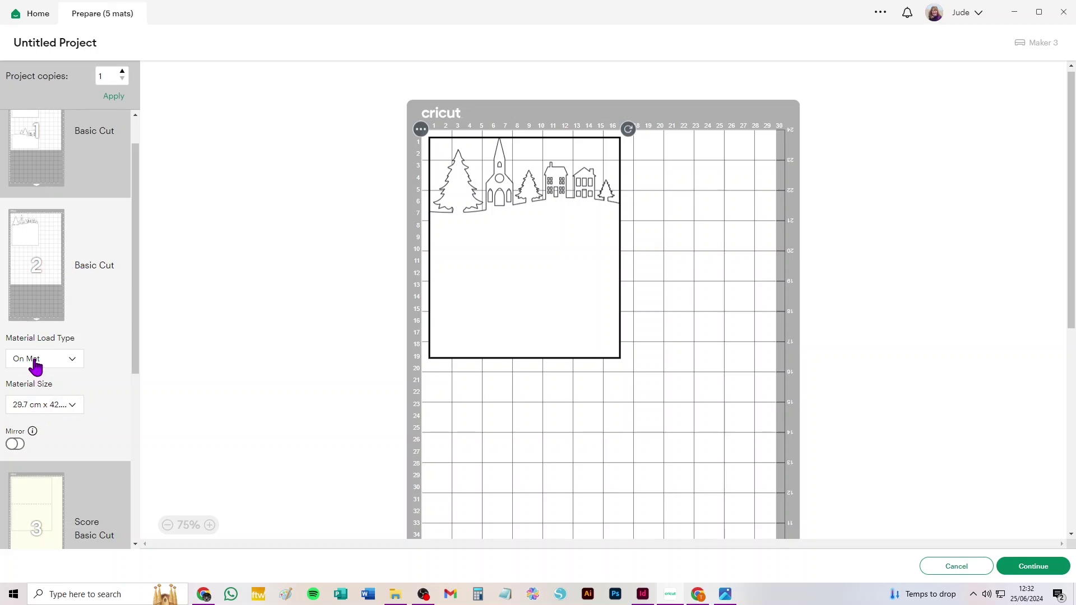
click(60, 413)
click(63, 448)
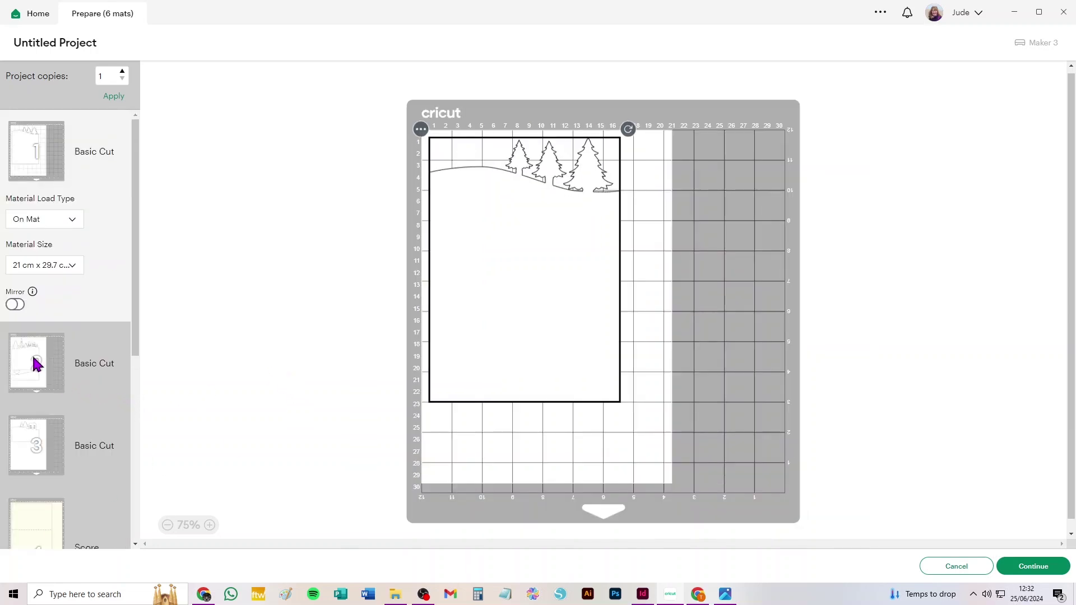
- Compare the Tabloid size on the cream scored card mat, then set its material size to 29.7 cm x 42.0 cm (A3)
scroll(76, 417, down, 3)
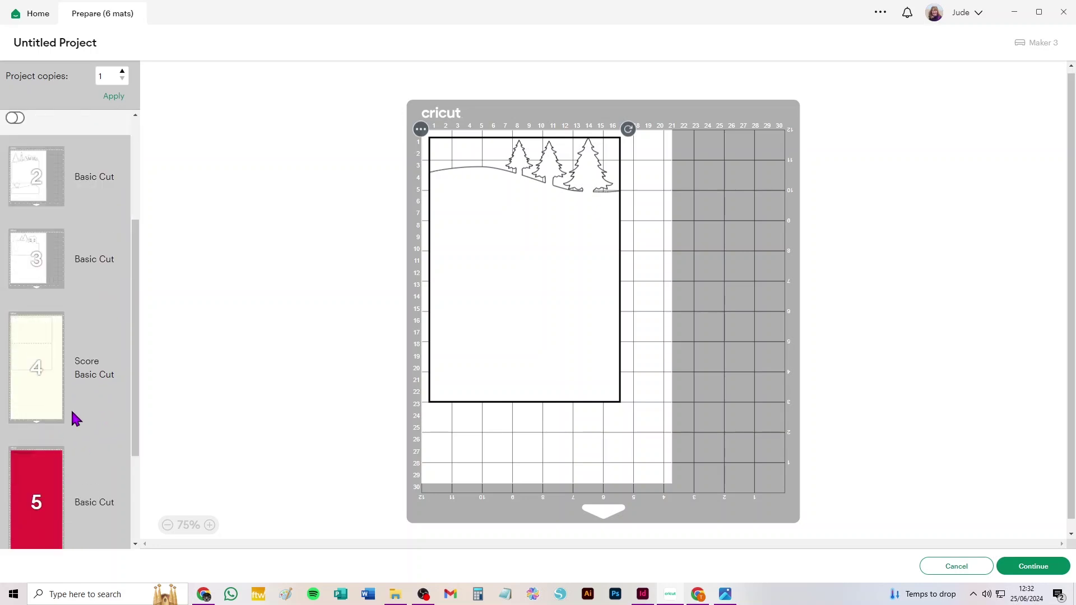
click(39, 358)
click(48, 409)
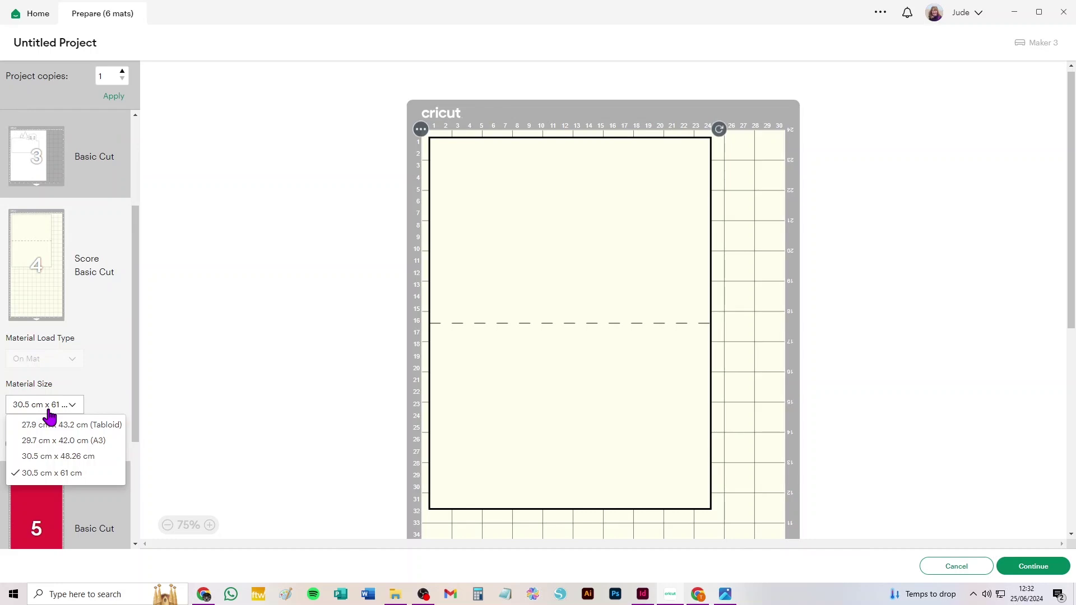
click(107, 425)
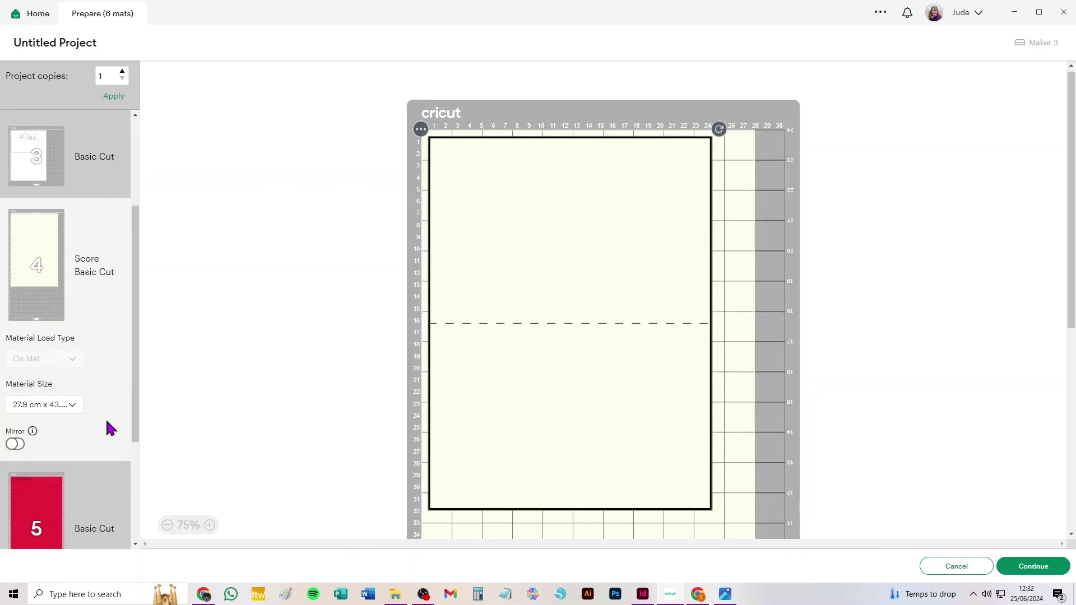
click(65, 408)
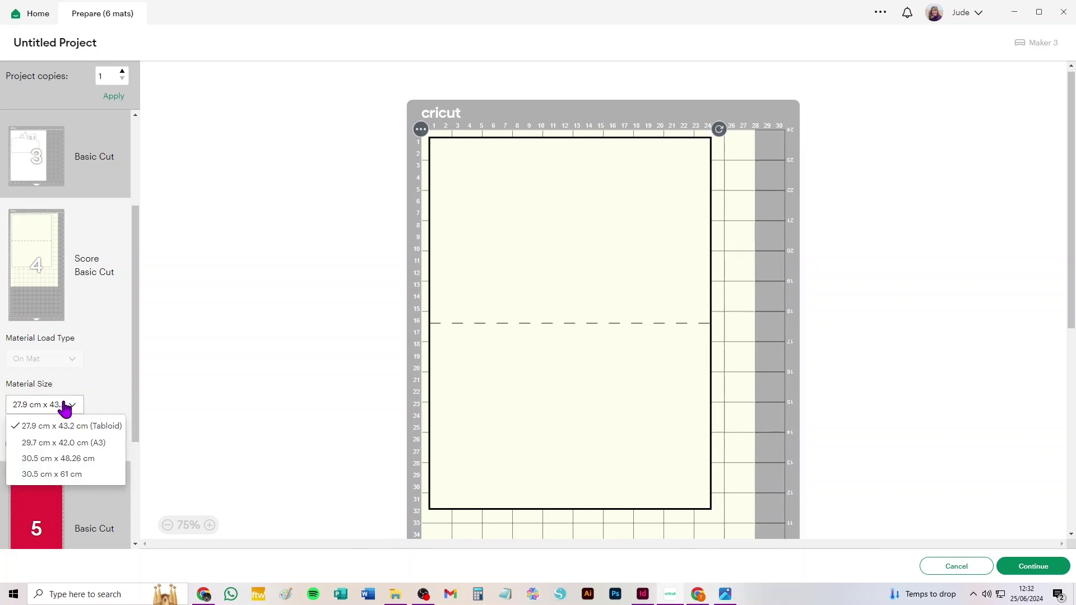
click(66, 443)
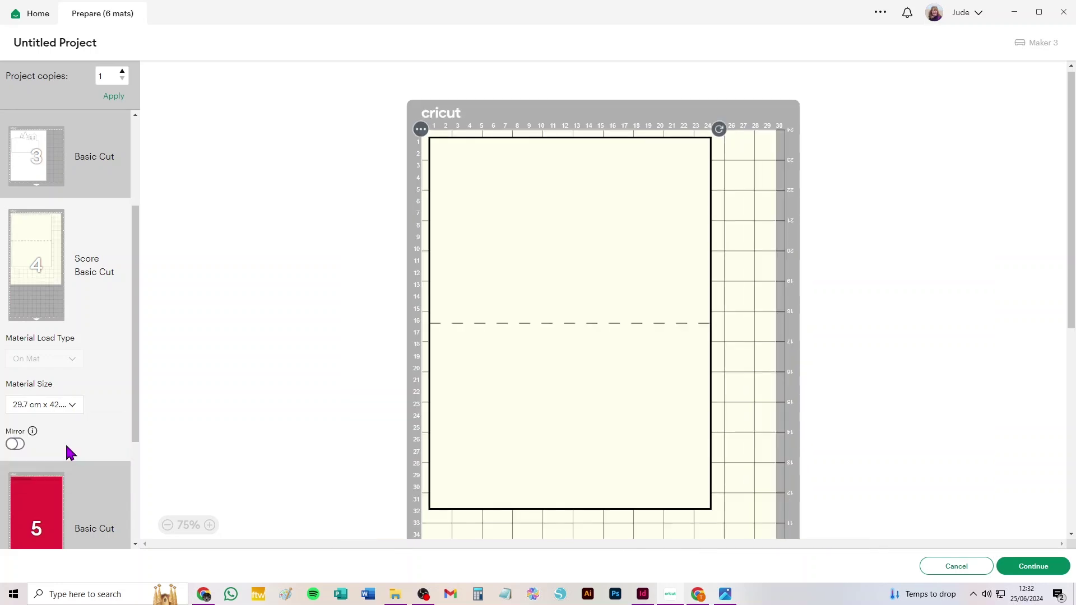
- Set the red scored card mat's material size to 29.7 cm x 42.0 cm (A3), review the mat list and return to the canvas
click(55, 530)
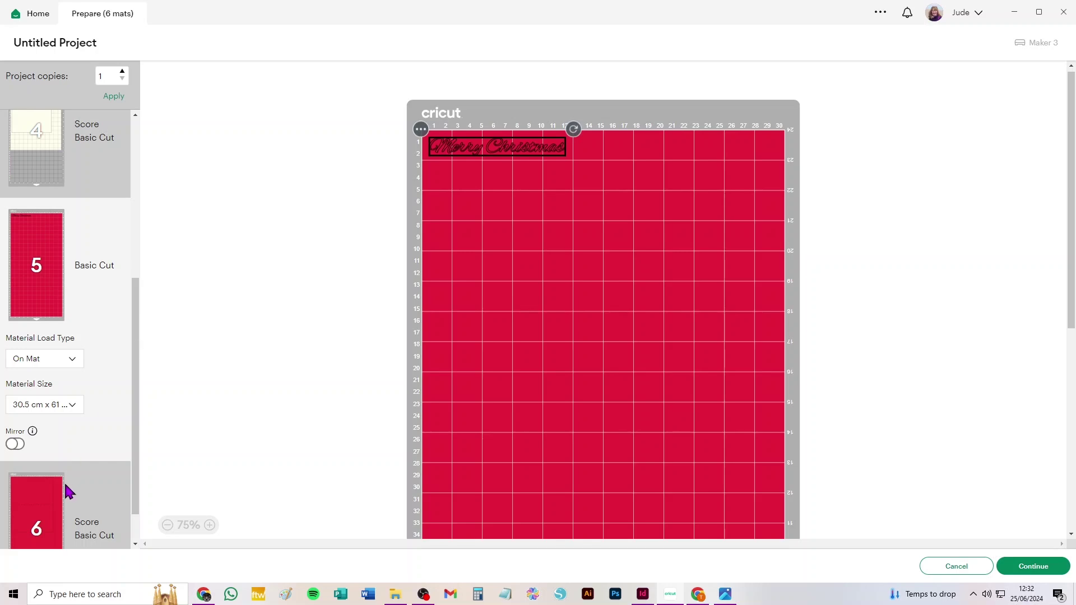
click(54, 507)
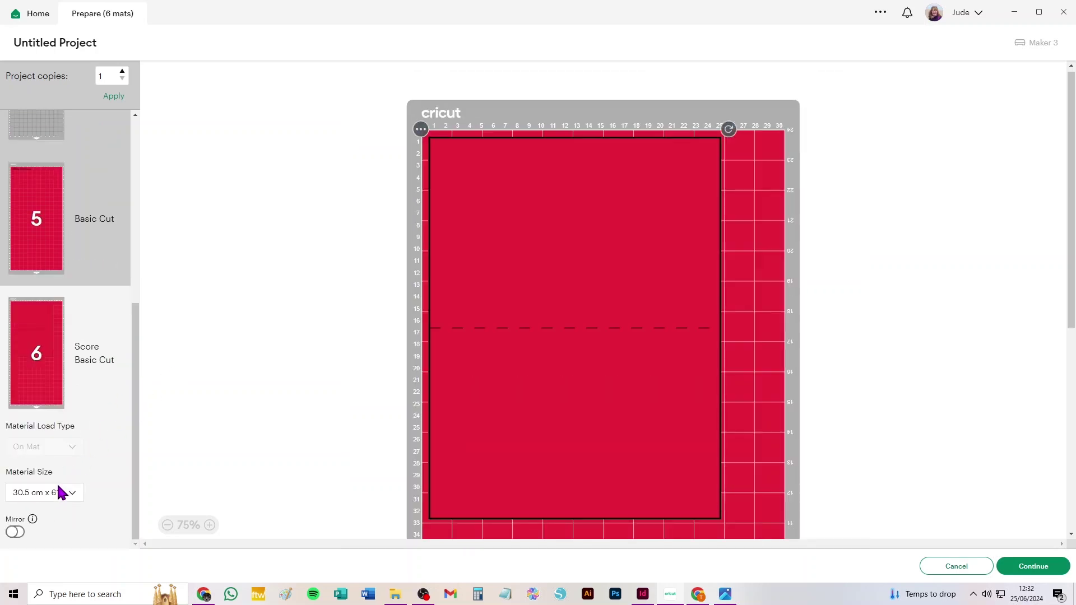
click(51, 497)
click(64, 513)
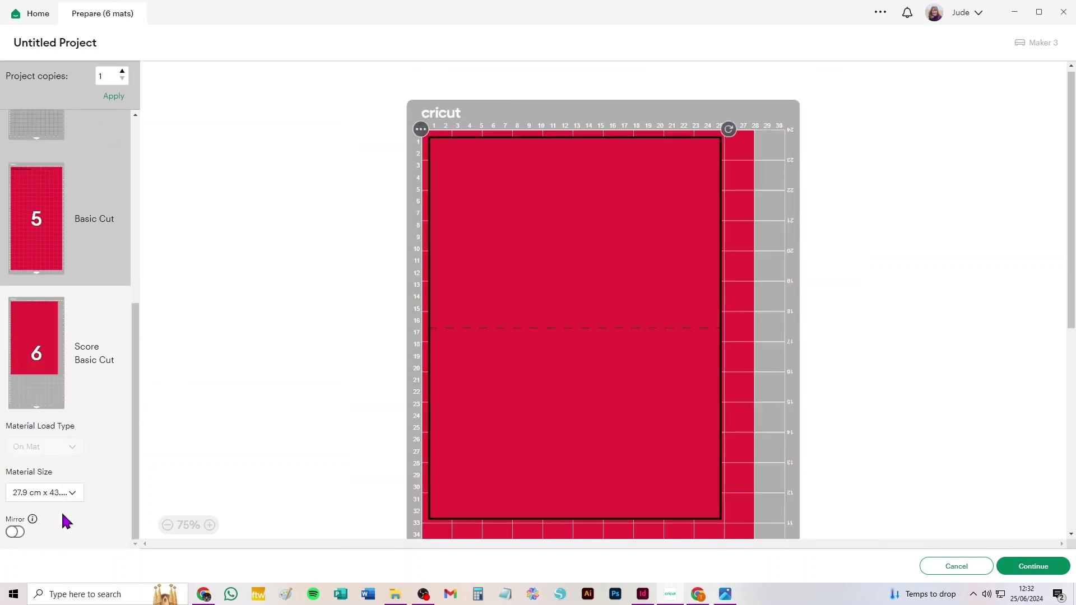
click(54, 494)
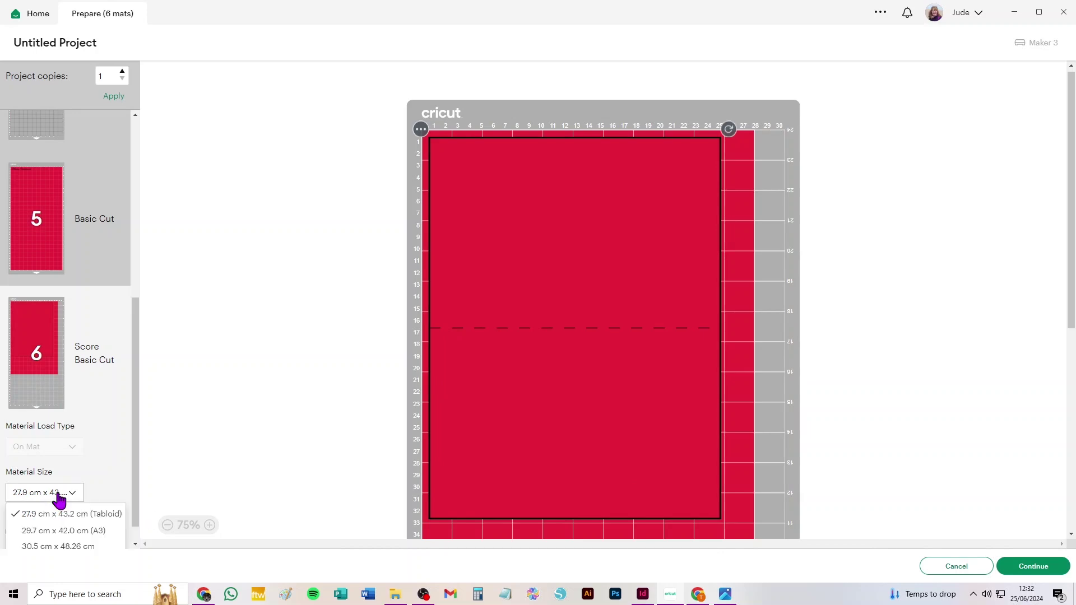
click(61, 531)
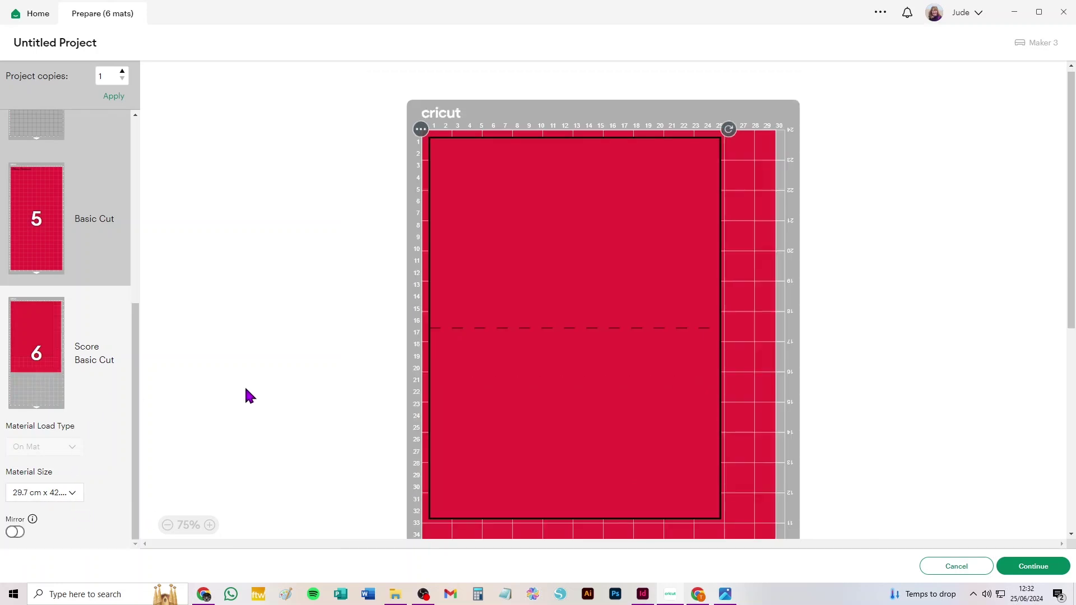
drag(136, 336, 156, 115)
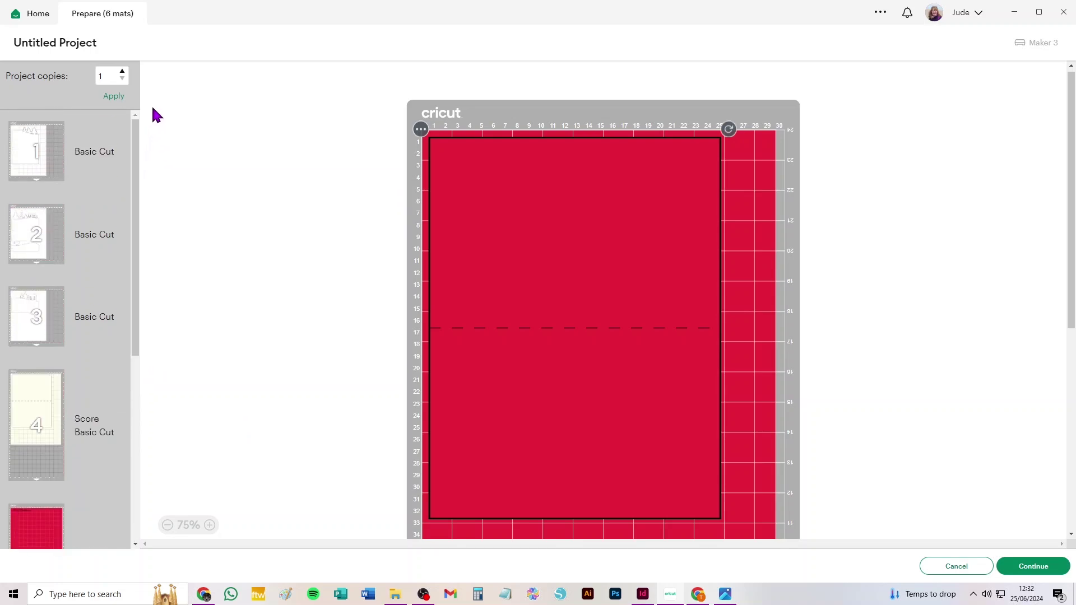
click(969, 568)
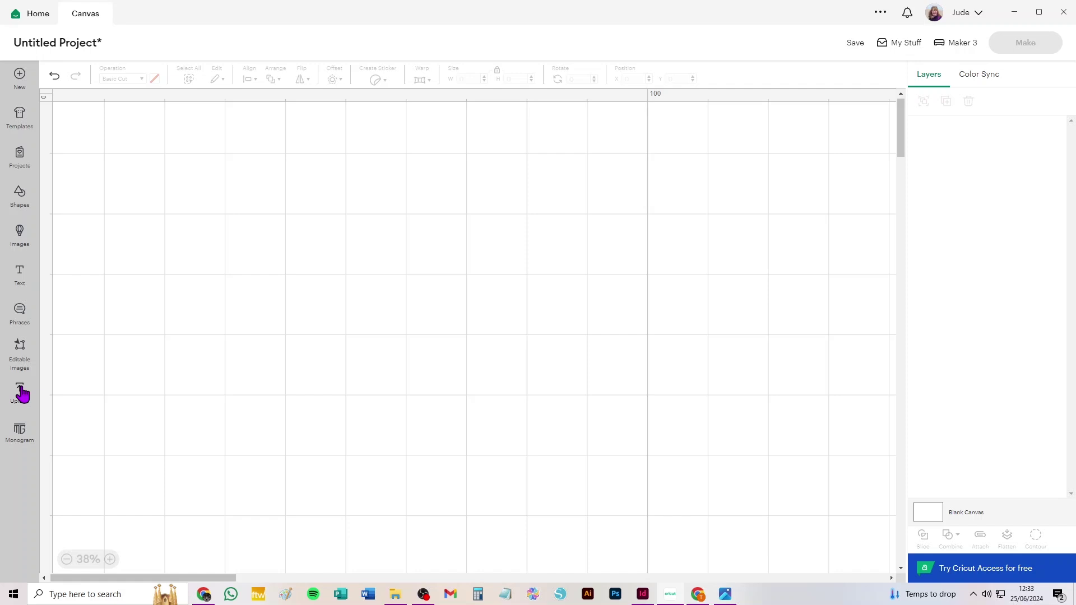
- Upload Envelope_standard_mat.svg from the Card #1 folder and add it to the canvas
click(19, 392)
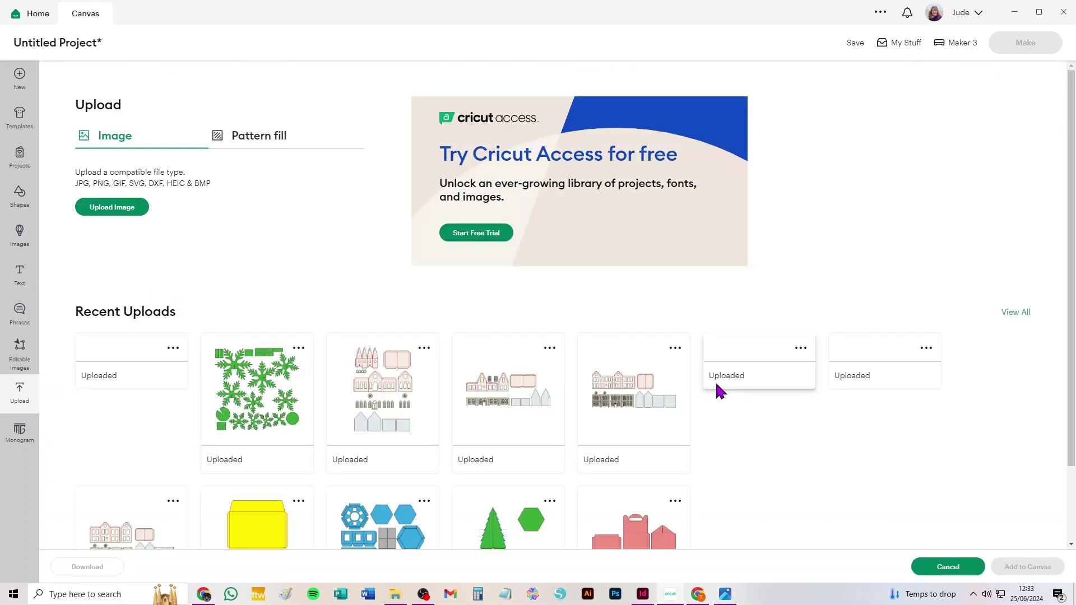
click(119, 212)
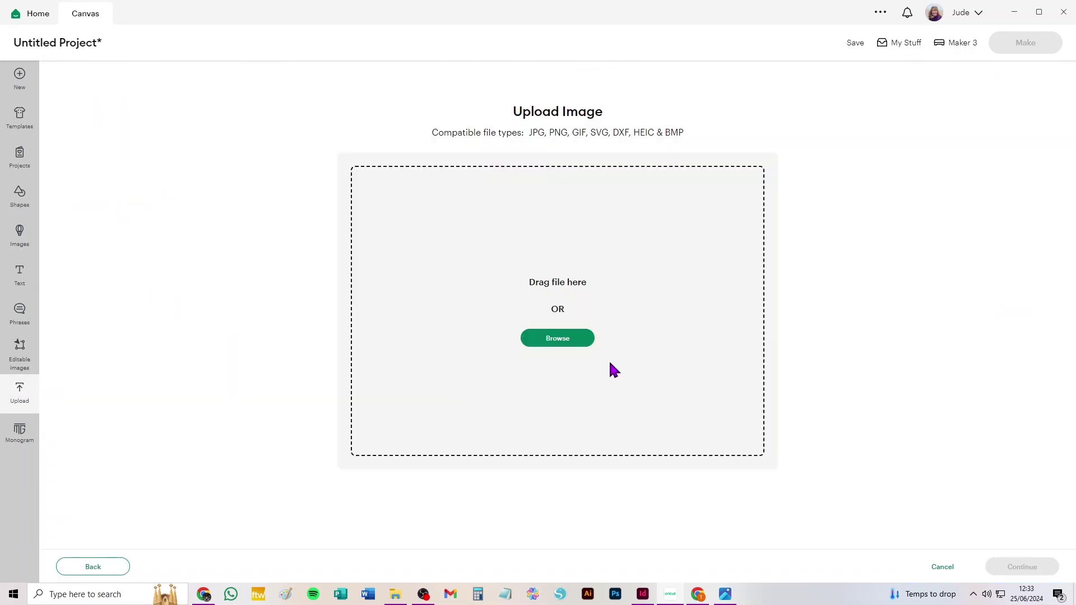
click(575, 342)
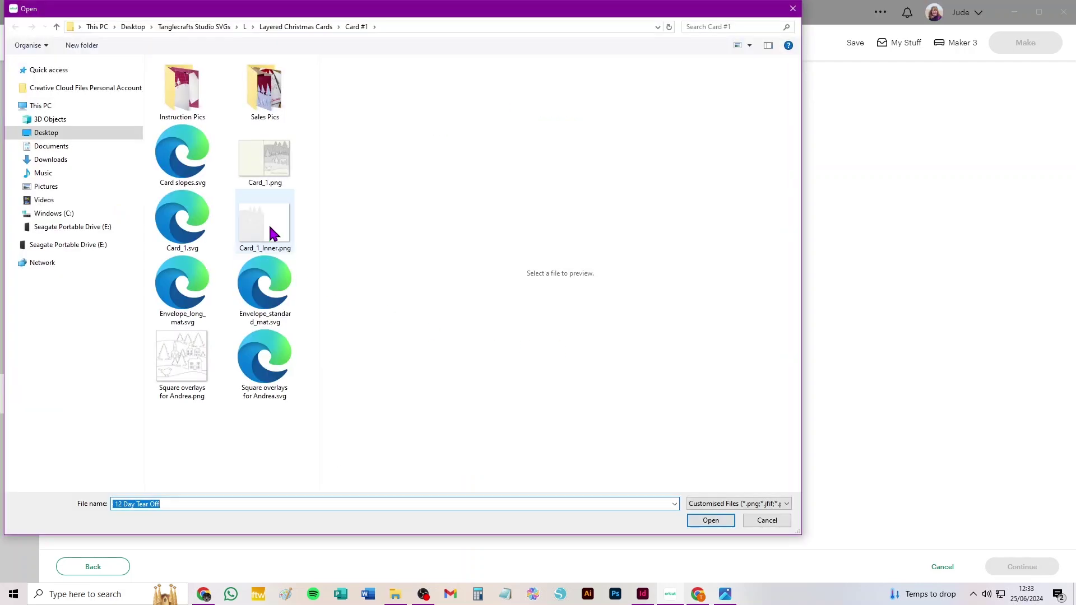
click(259, 291)
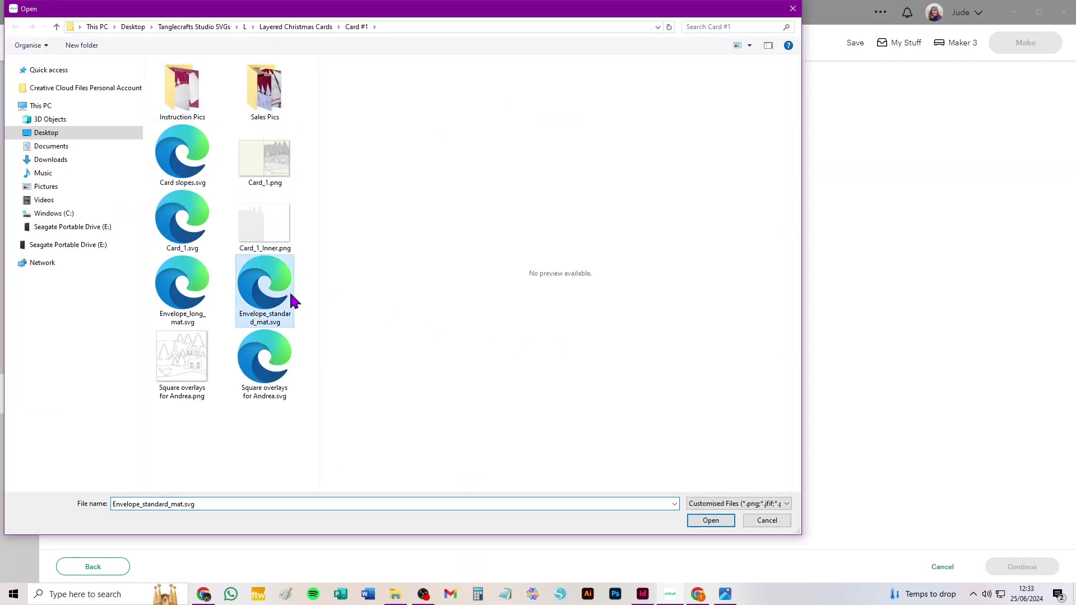
click(710, 521)
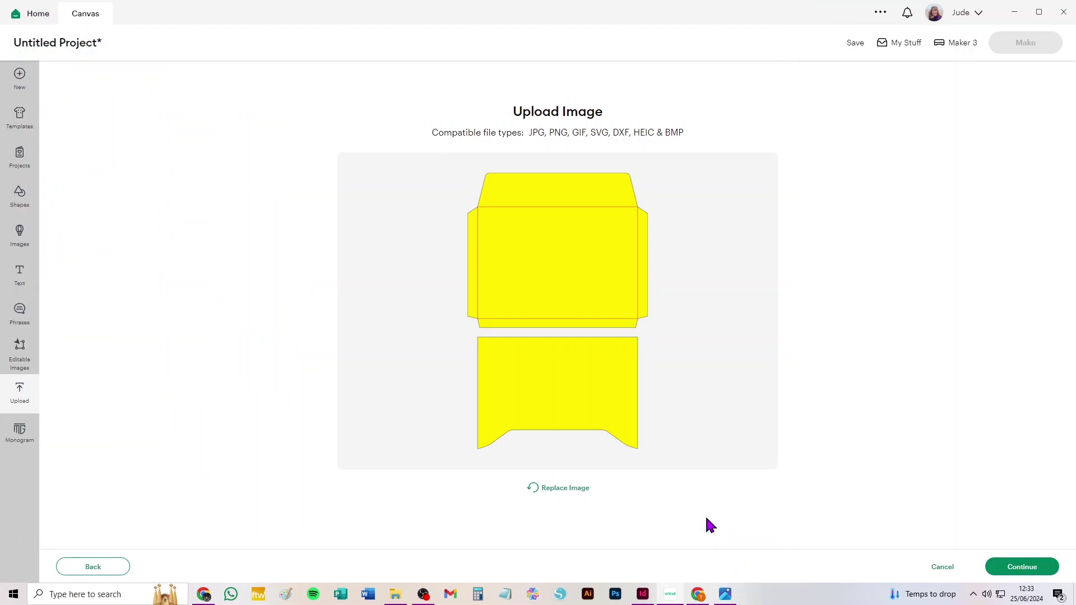
click(1024, 569)
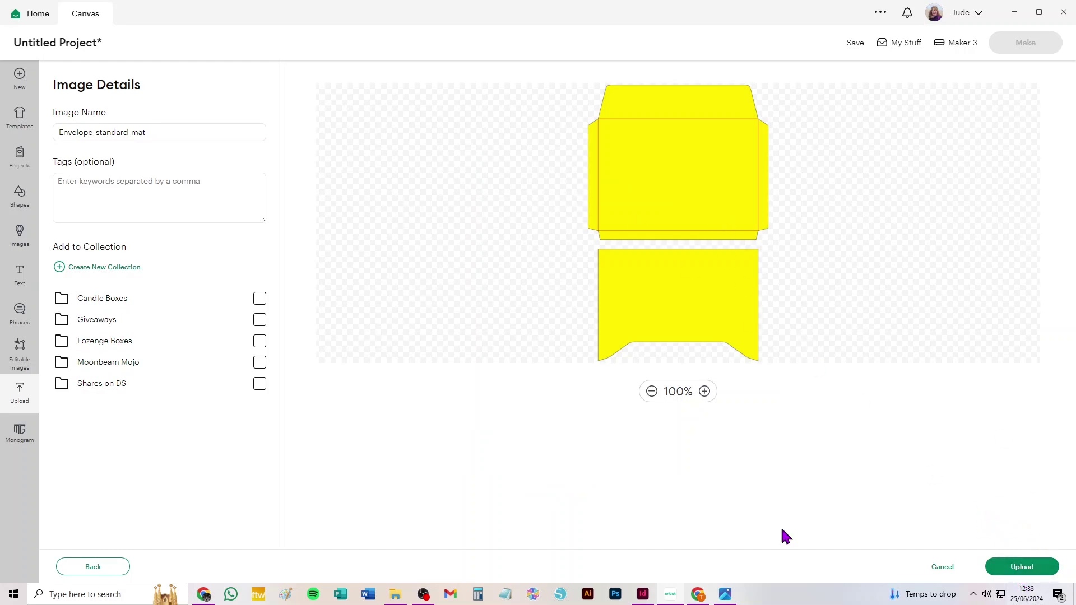
click(1031, 564)
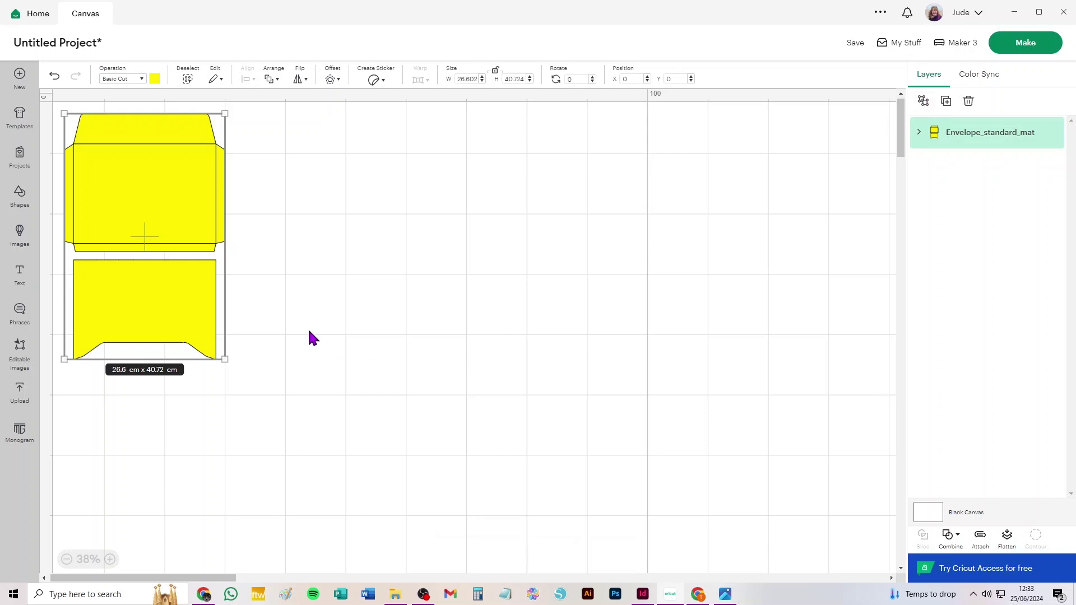
- Move the envelope to the middle of the canvas and ungroup it fully into three separate layers
scroll(307, 325, up, 3)
drag(126, 160, 536, 295)
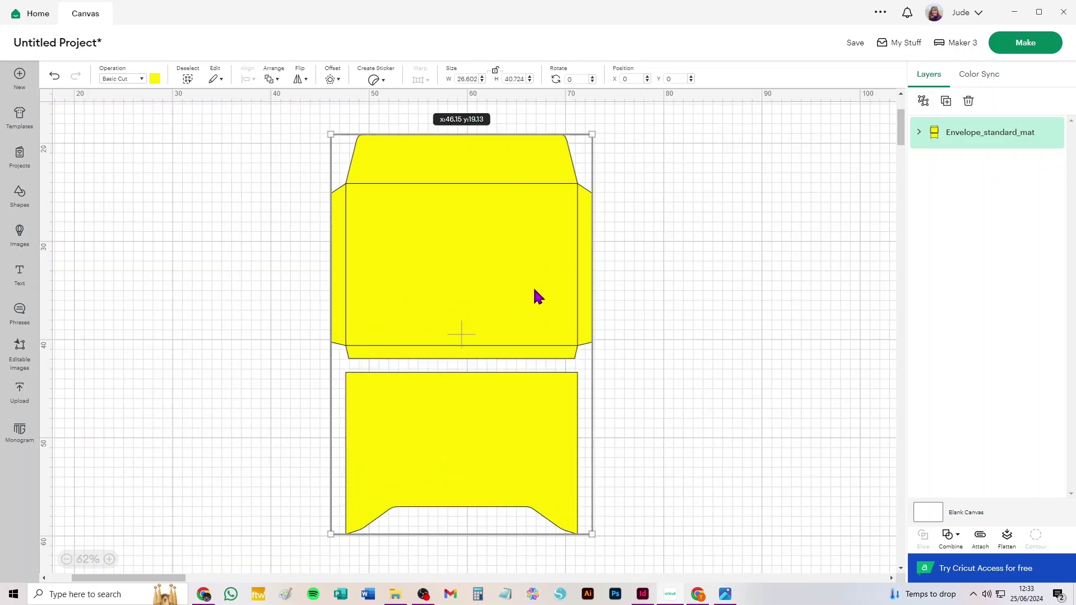
click(923, 103)
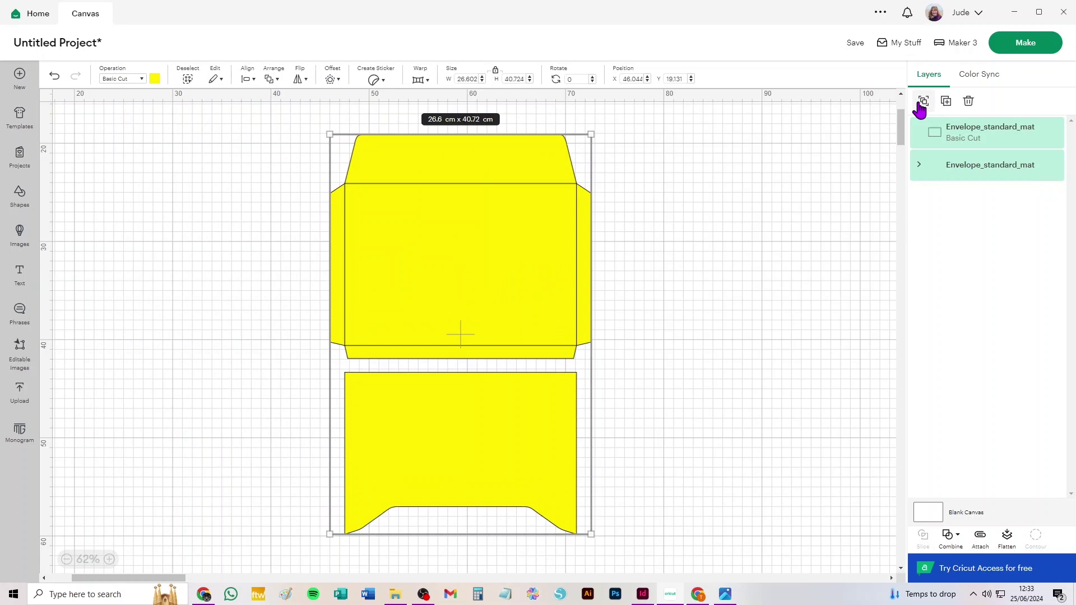
click(990, 170)
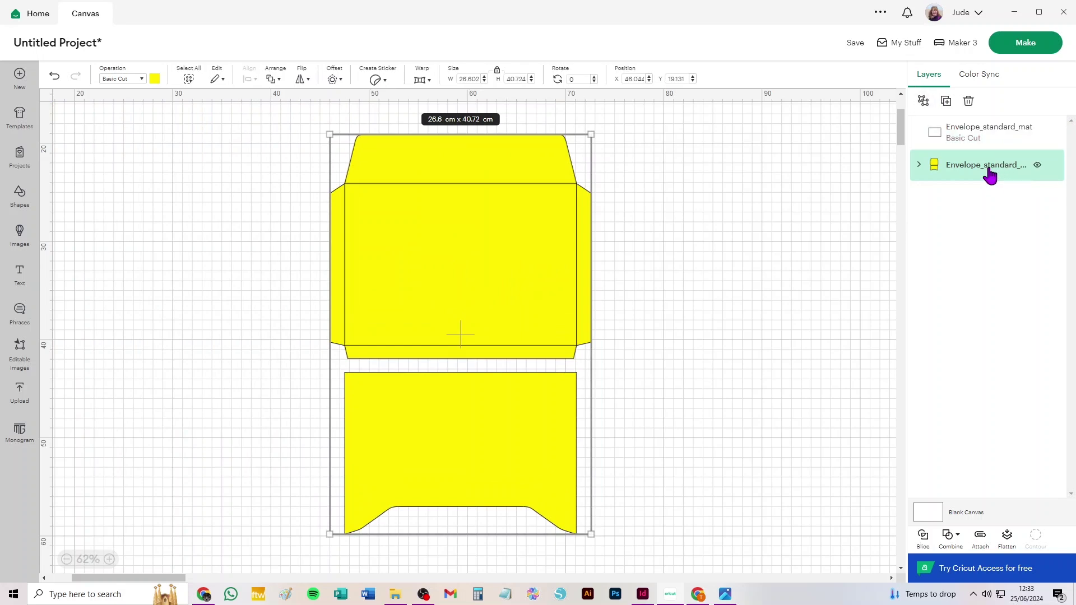
click(924, 102)
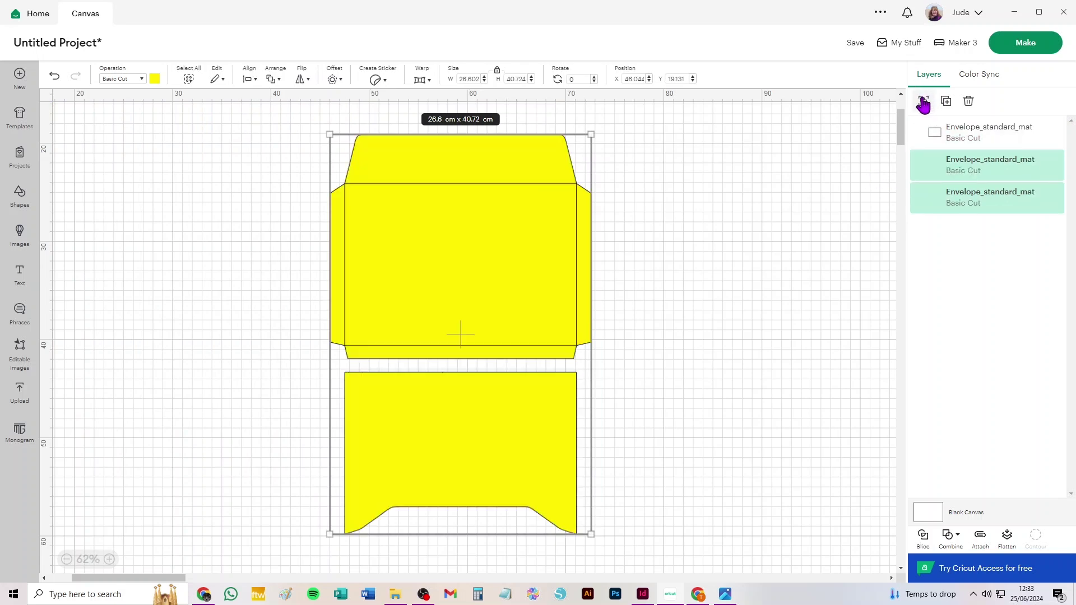
- Change the operation of the envelope's fold-line rectangle from cut to Score
click(975, 135)
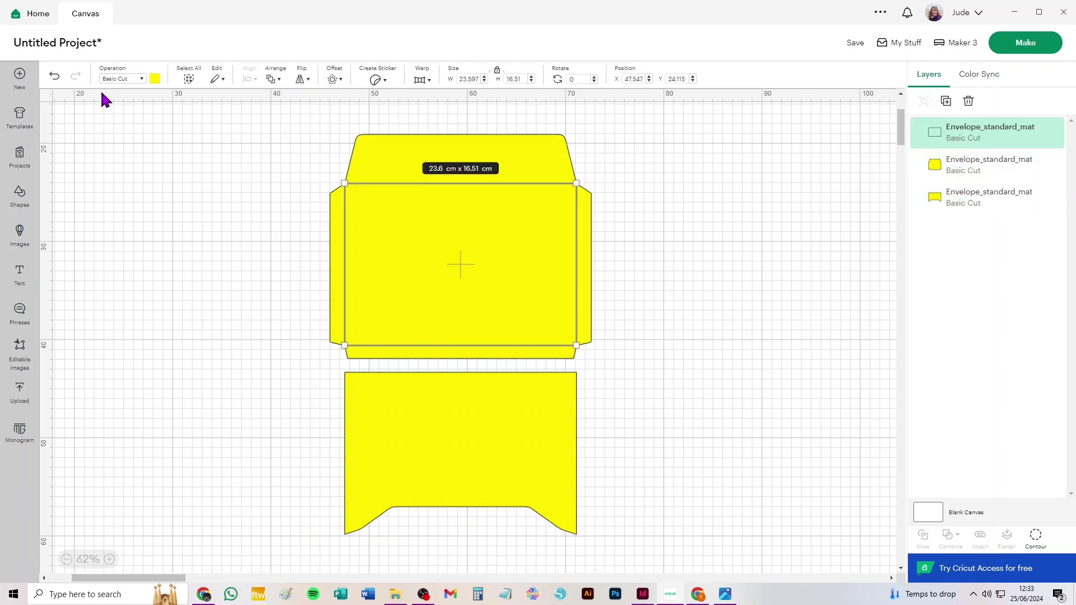
click(120, 79)
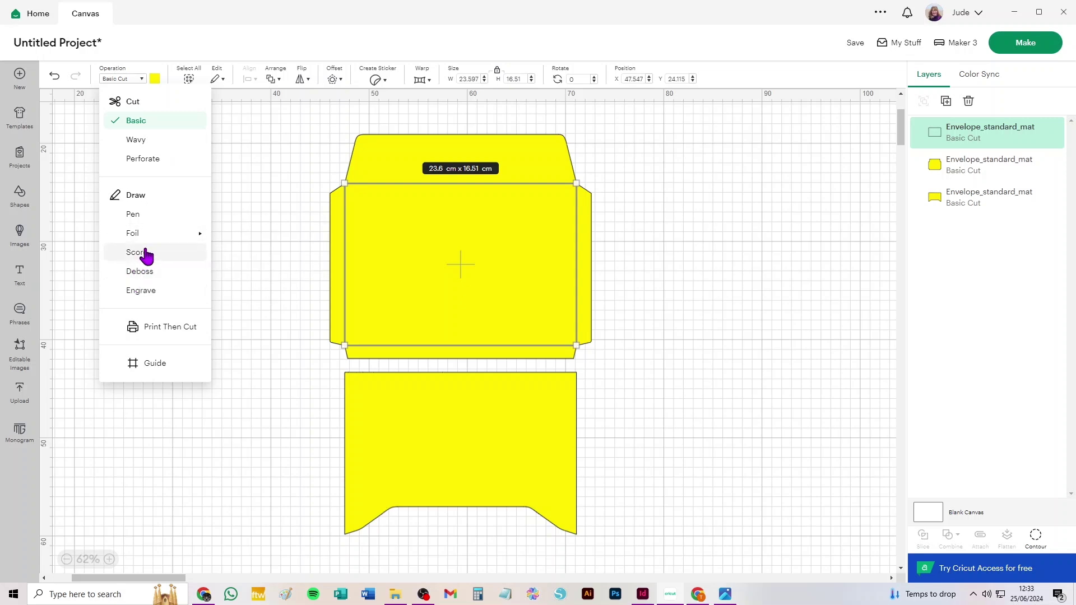
click(145, 247)
click(168, 239)
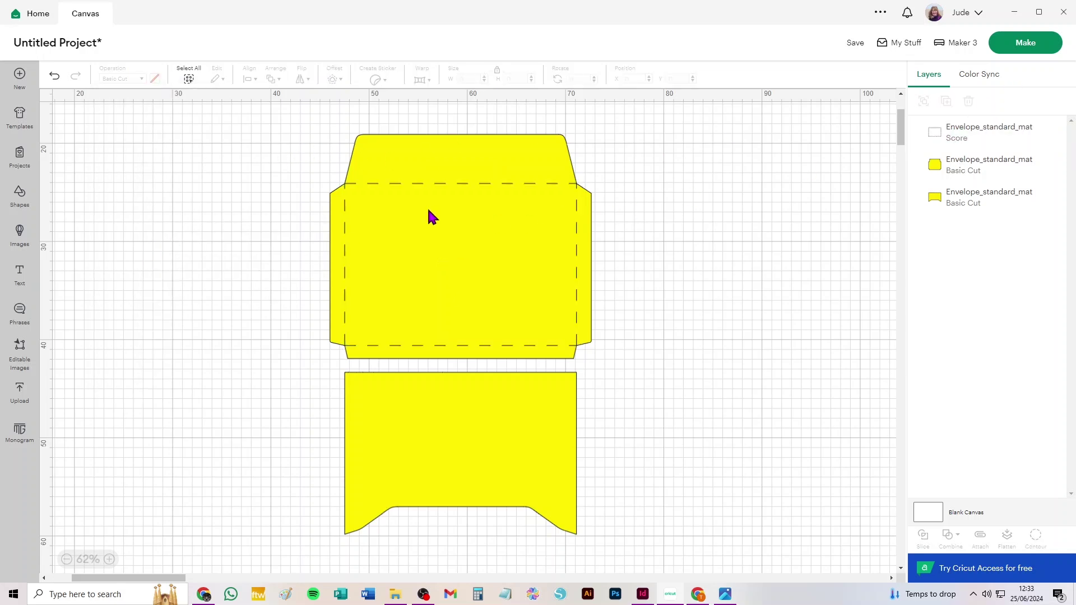
- Attach the score rectangle to the envelope's main piece and shift the separate back piece slightly sideways
drag(251, 127, 702, 363)
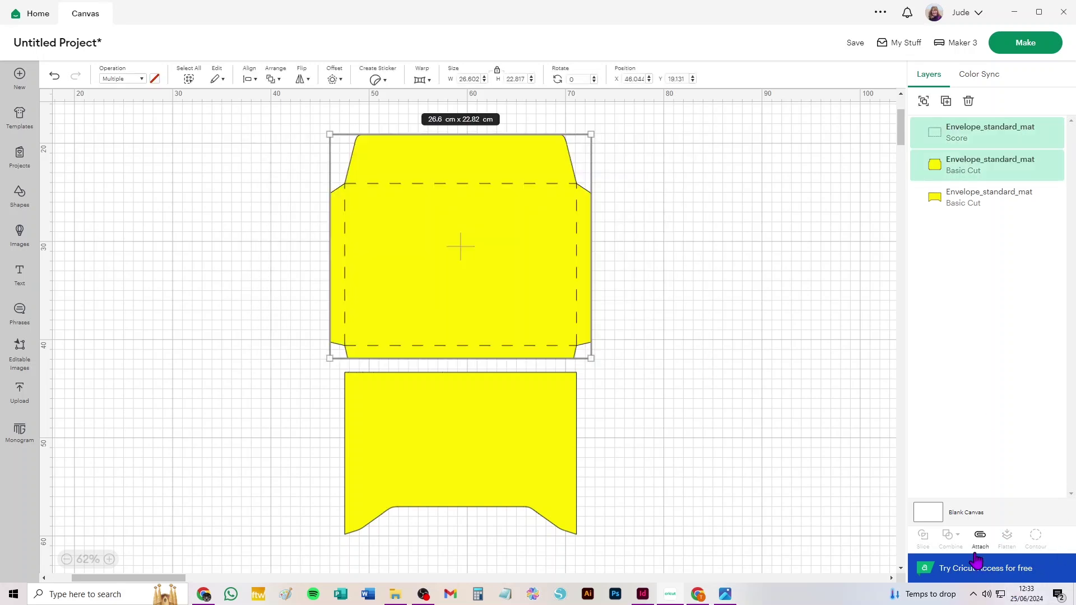
click(980, 537)
drag(532, 457, 614, 440)
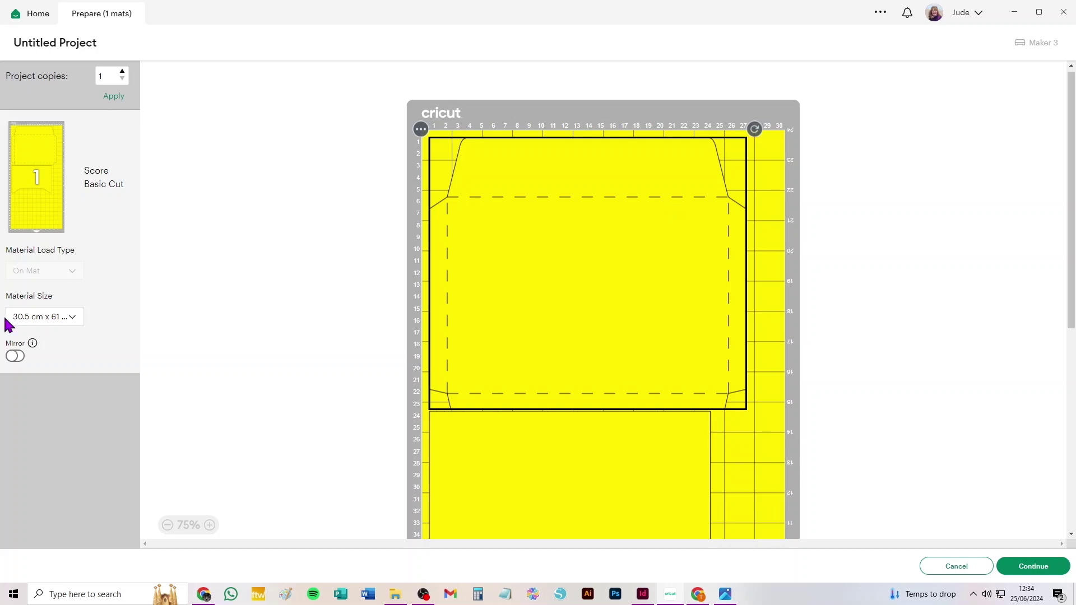
- Set the envelope mat's material size to 30.5 cm x 30.5 cm in the mat preview
click(59, 316)
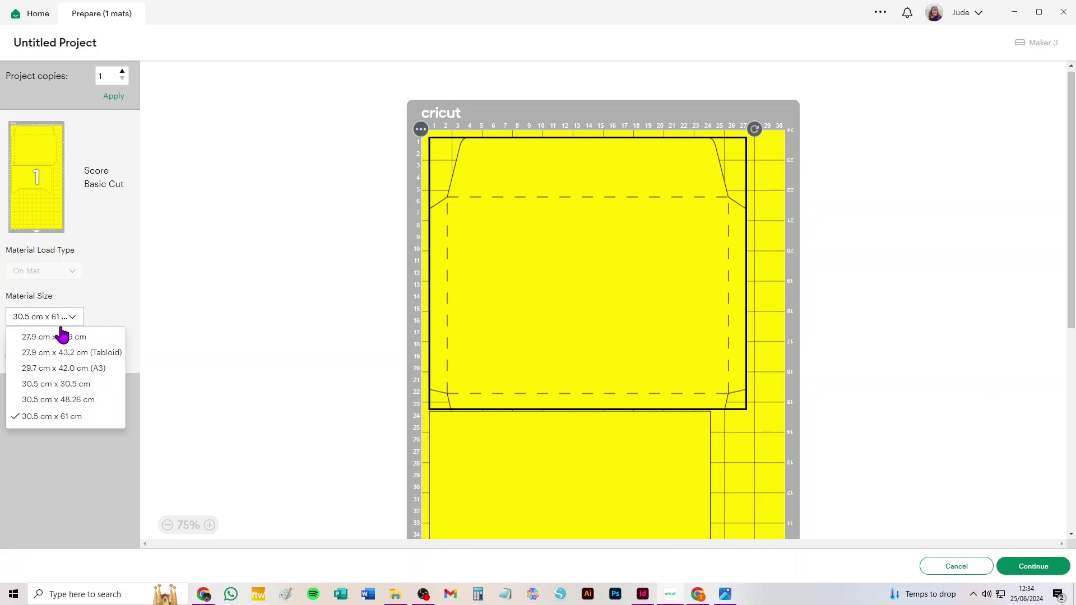
click(49, 384)
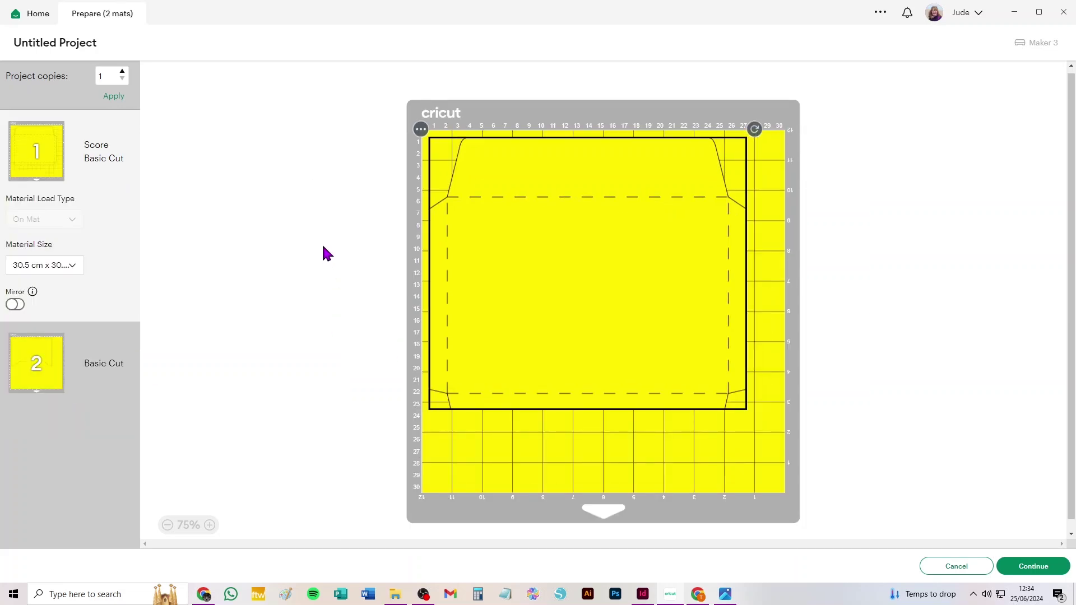
- Leave the mat preview, upload Envelope_long_mat.svg from the Card #1 folder and add it to the canvas
click(957, 568)
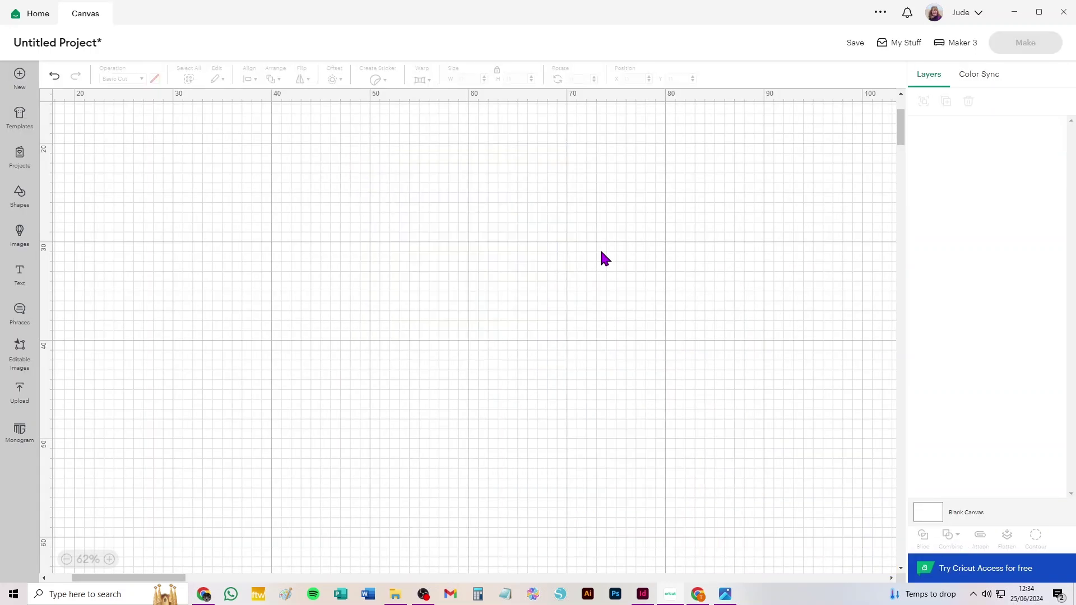
click(19, 392)
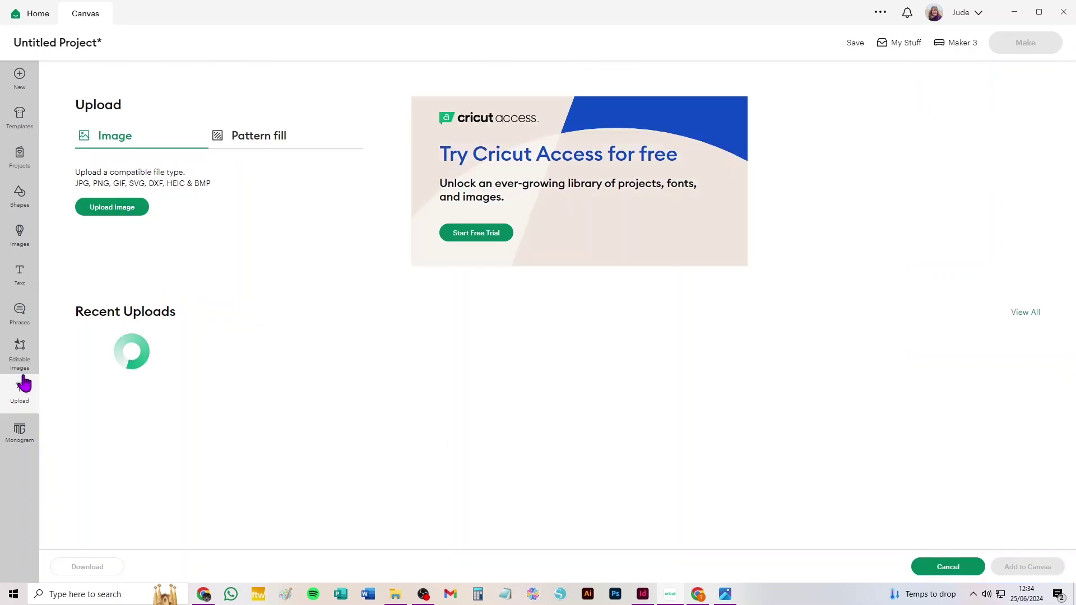
click(125, 211)
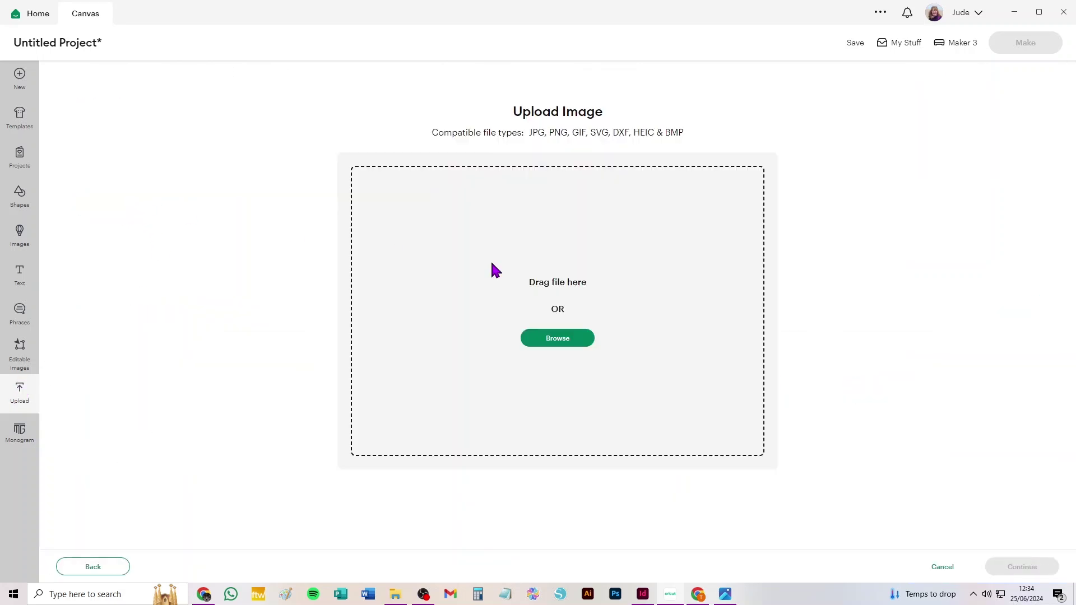
click(555, 341)
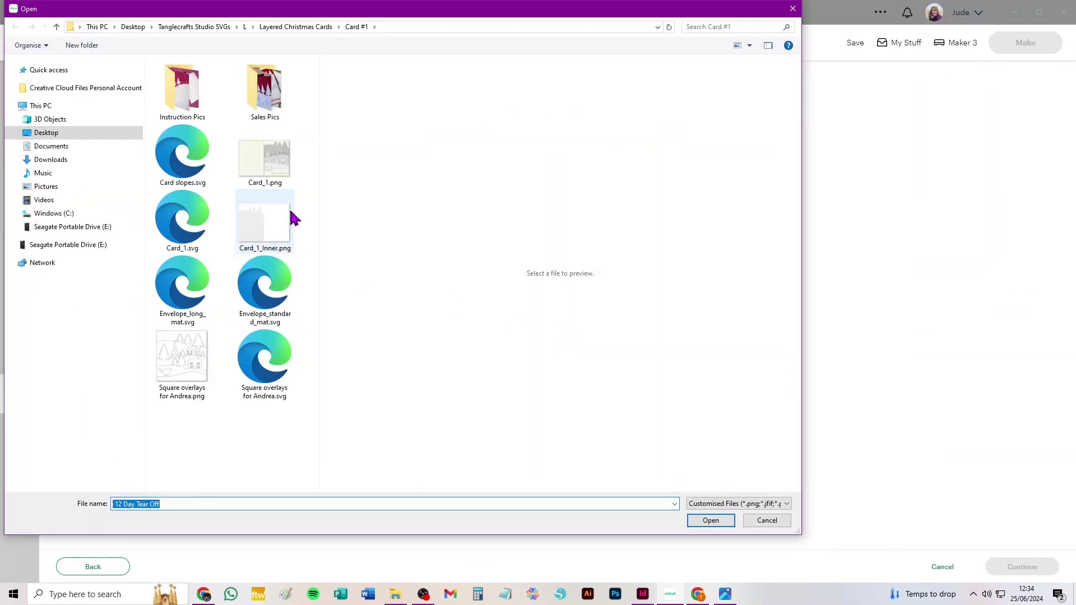
click(174, 285)
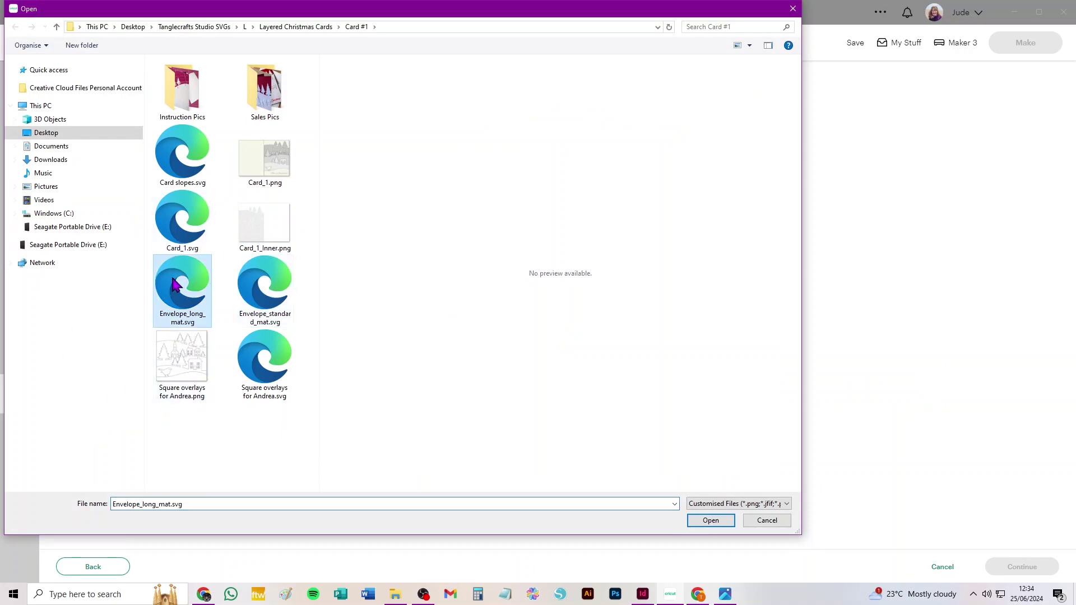
click(711, 520)
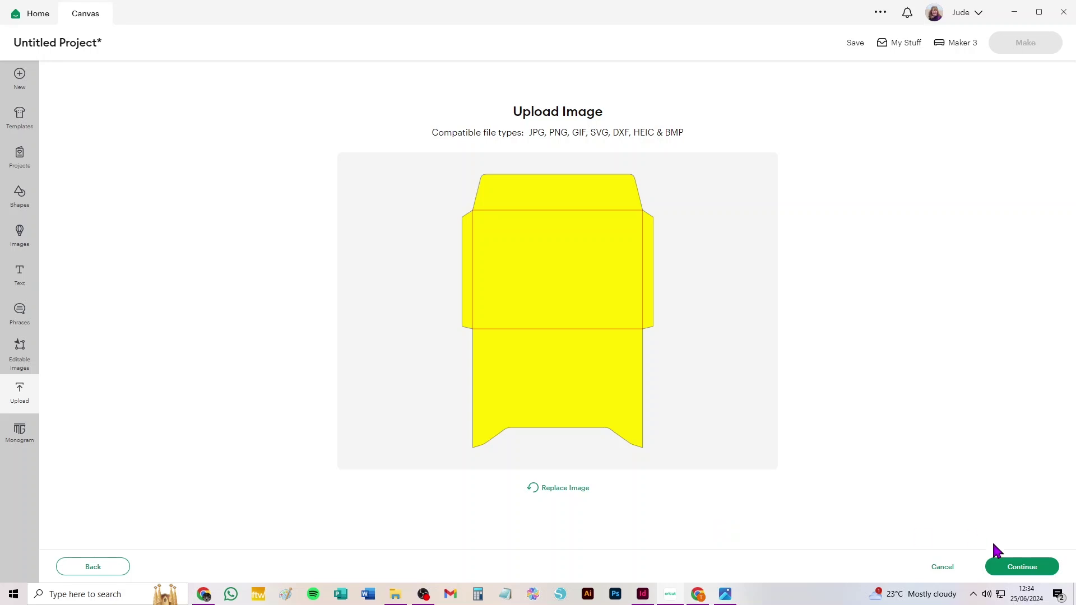
click(1029, 571)
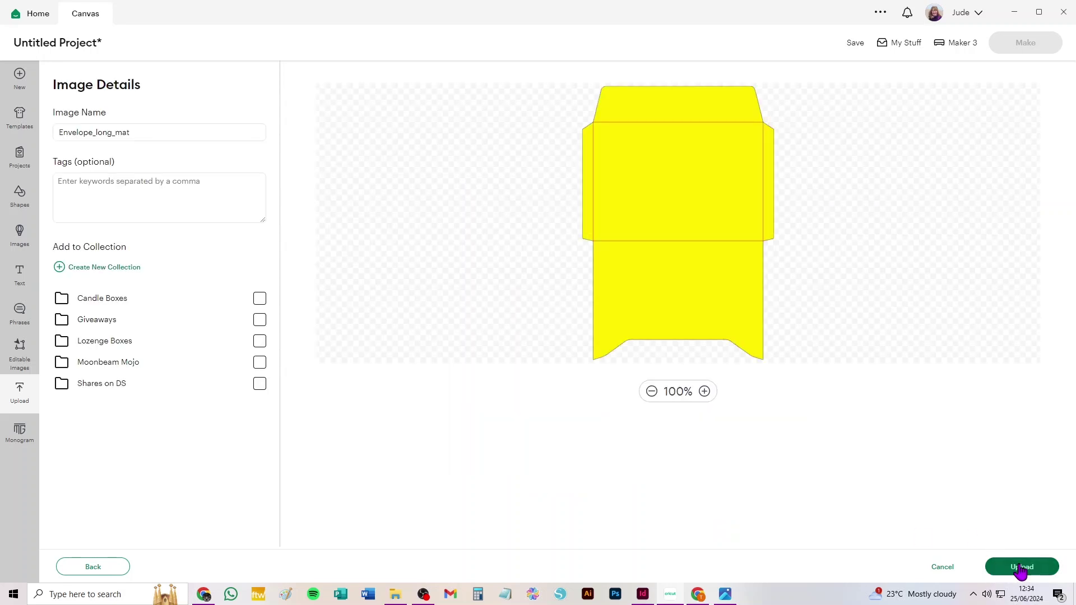
click(1022, 569)
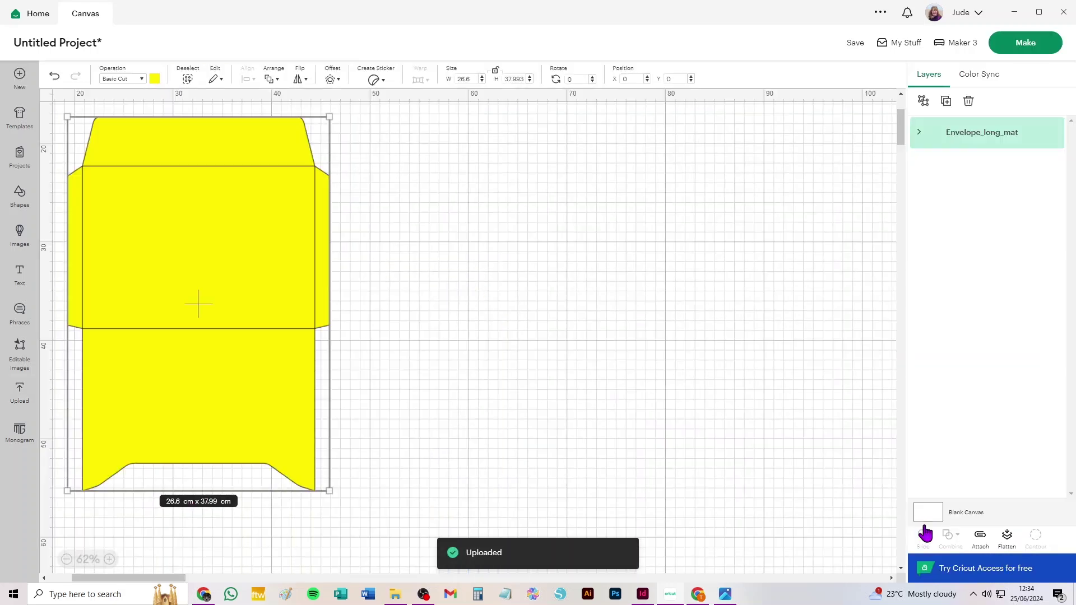
- Move the long envelope to the middle of the canvas and change its fold-line rectangle's operation to Score
drag(314, 277, 568, 302)
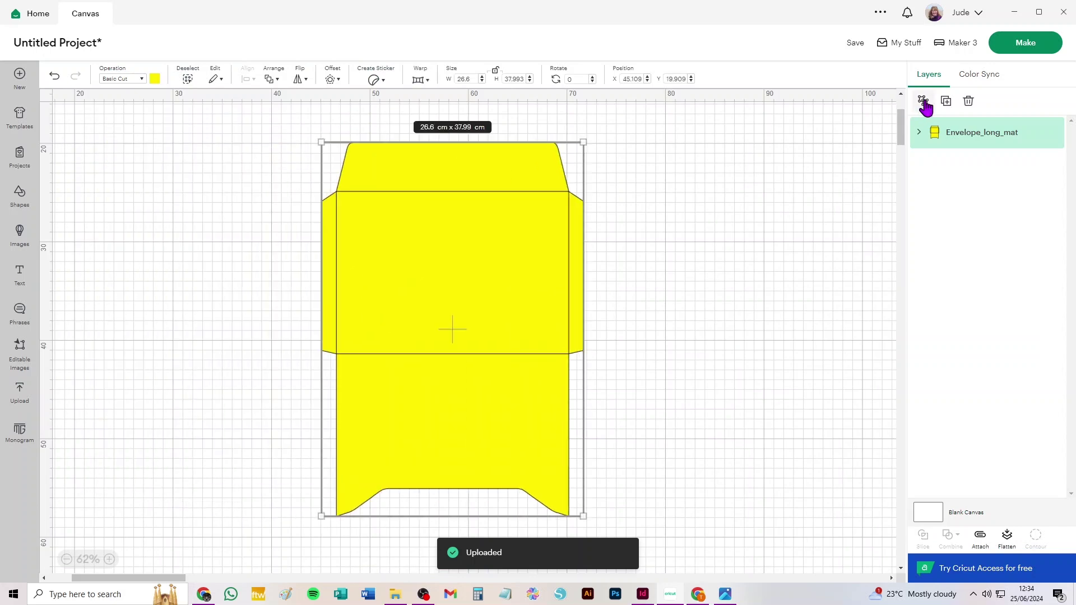
click(920, 134)
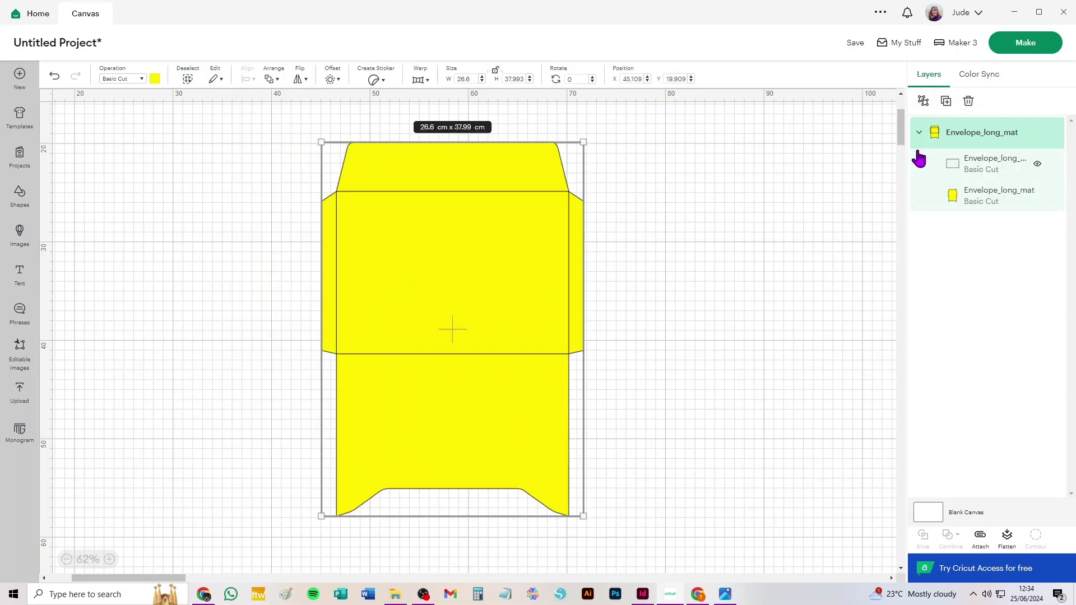
click(985, 168)
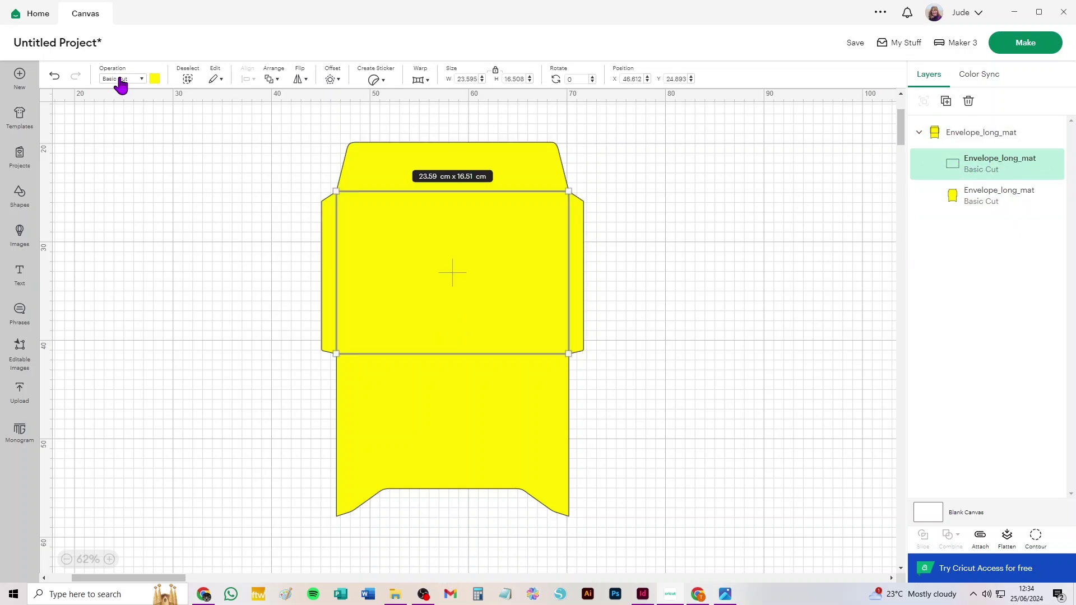
click(121, 82)
click(136, 254)
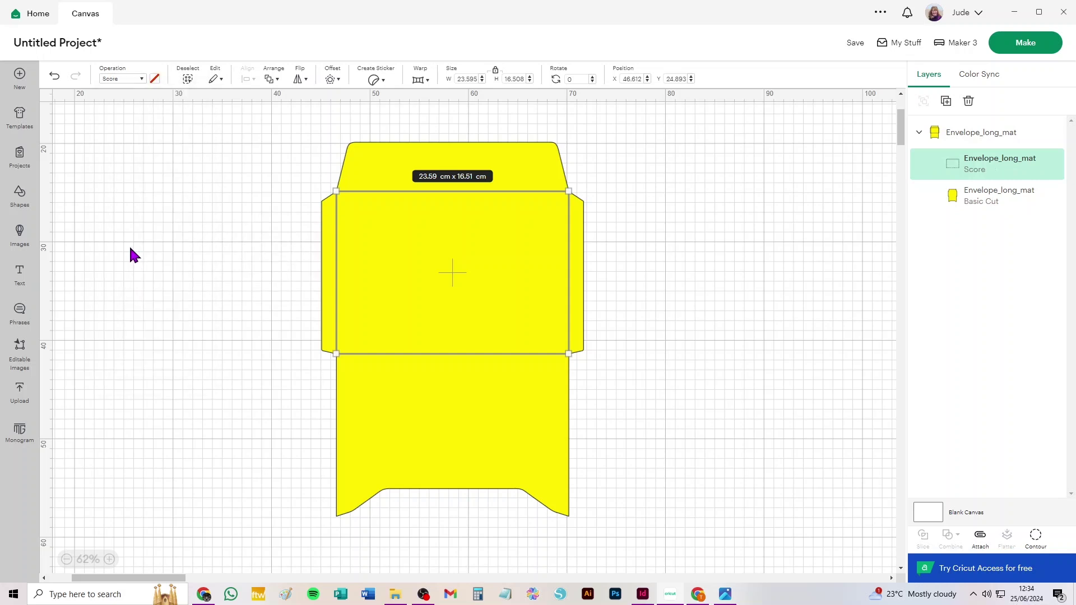
- Attach the score rectangle to the long envelope's cut outline
click(650, 199)
drag(705, 131, 57, 572)
click(980, 537)
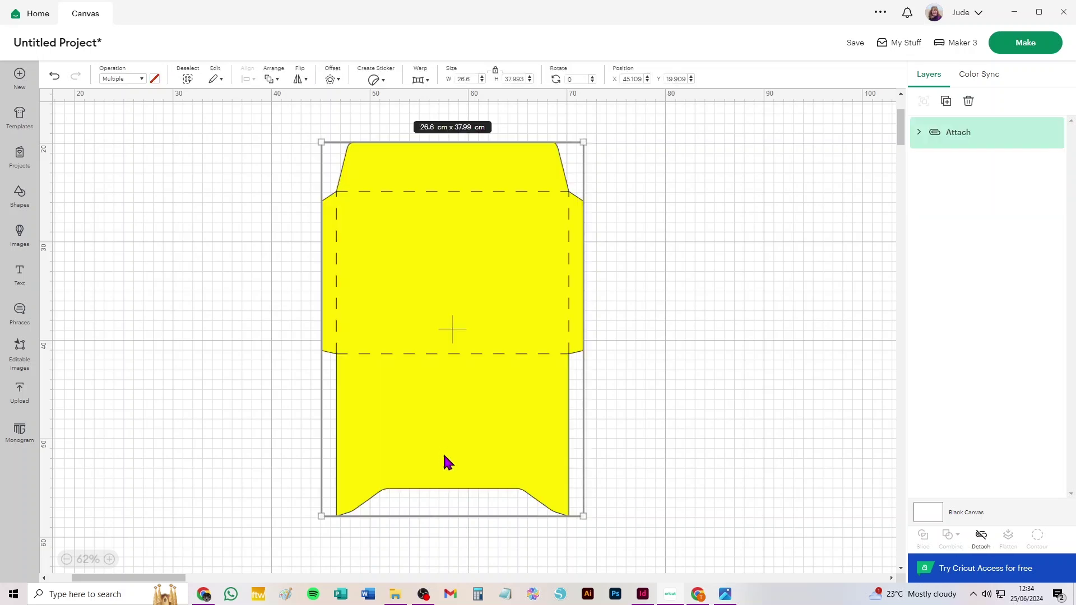
click(714, 363)
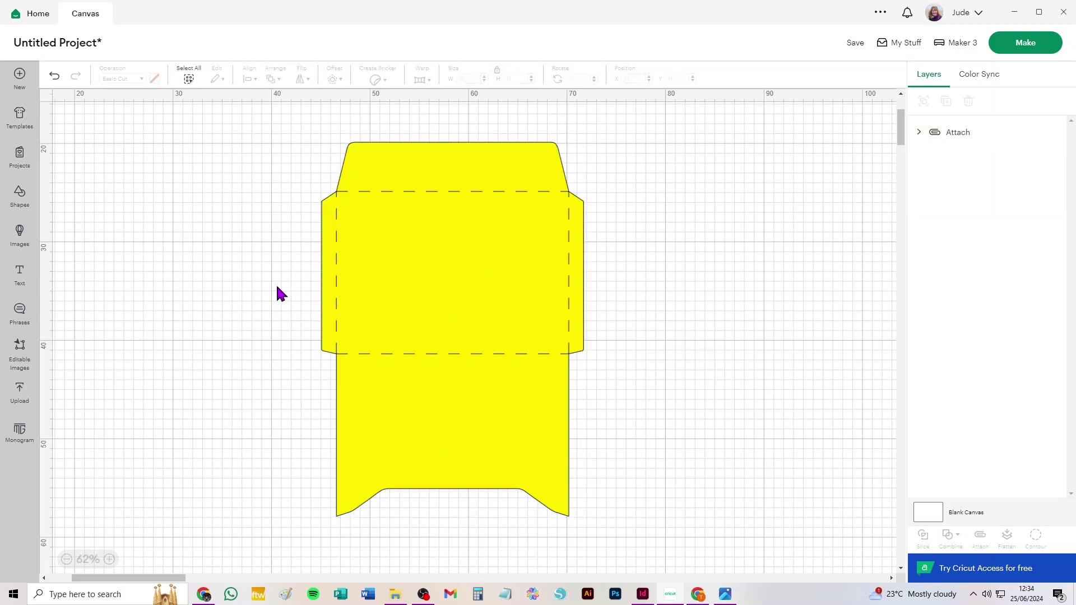
- Try the material sizes 27.9 cm x 43.2 cm (Tabloid) and 29.7 cm x 42.0 cm (A3) in the long envelope's mat preview, then return to the canvas
click(1028, 46)
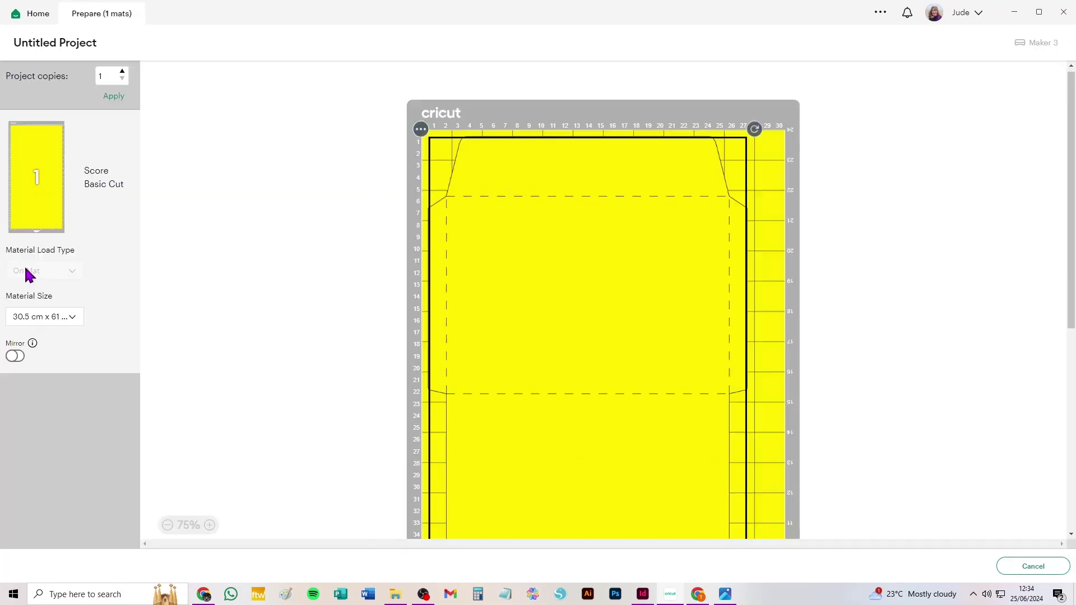
click(43, 325)
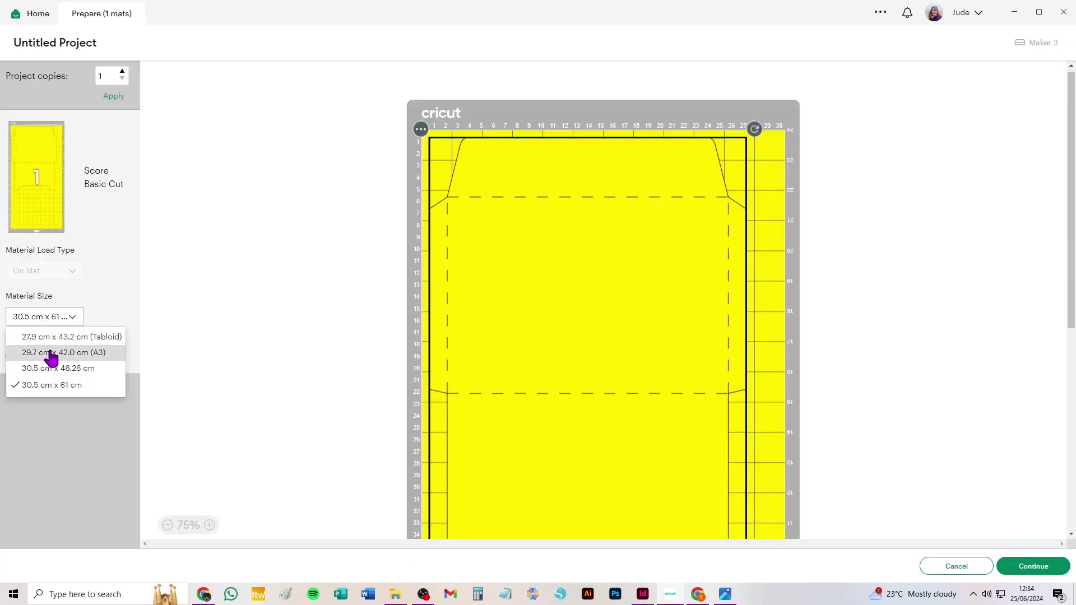
click(49, 341)
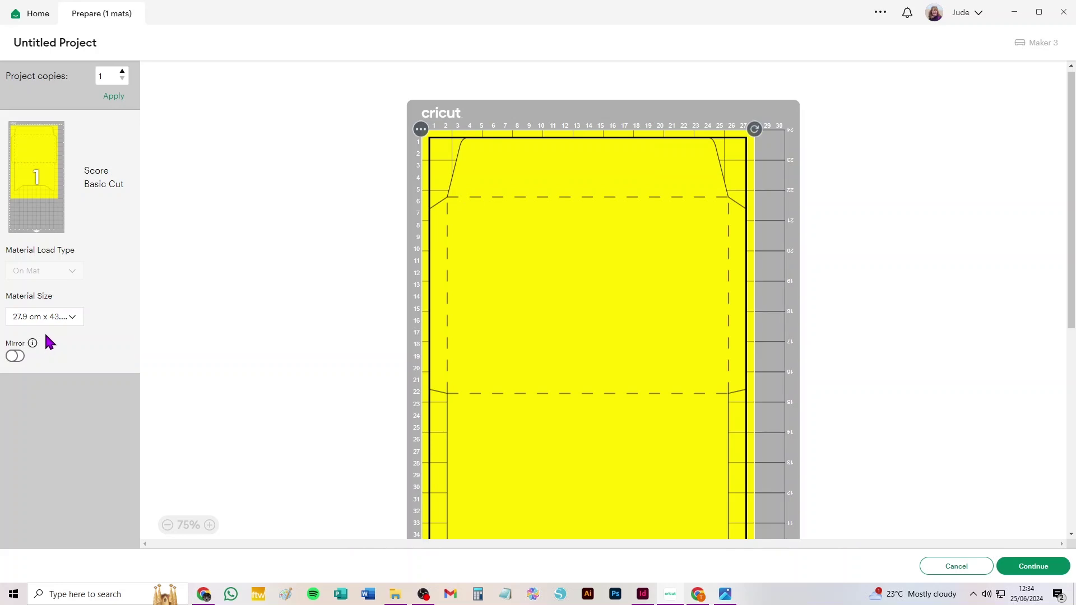
click(53, 321)
click(58, 355)
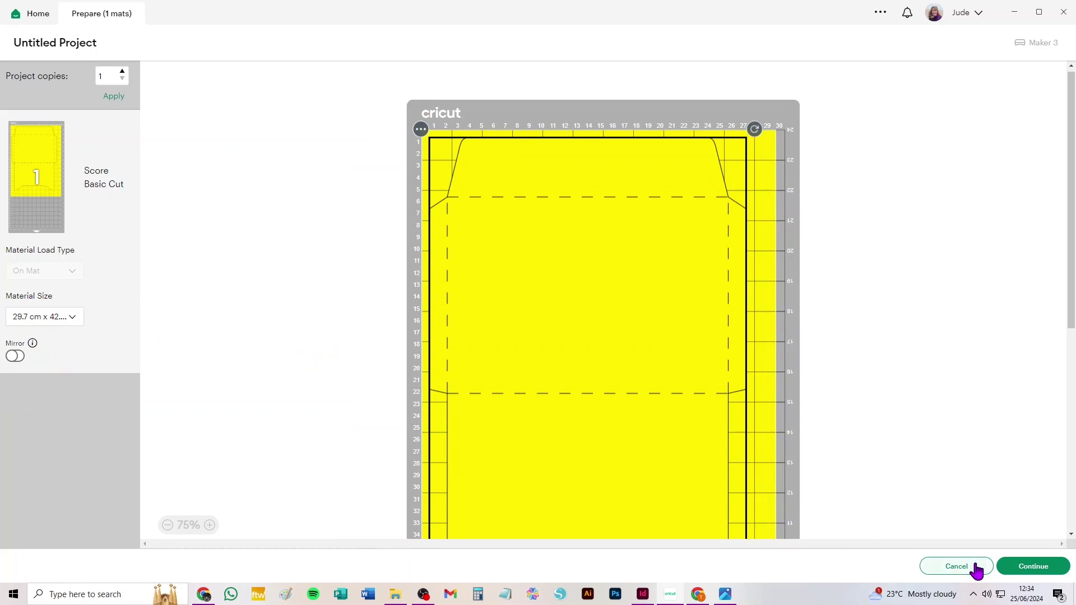
click(958, 568)
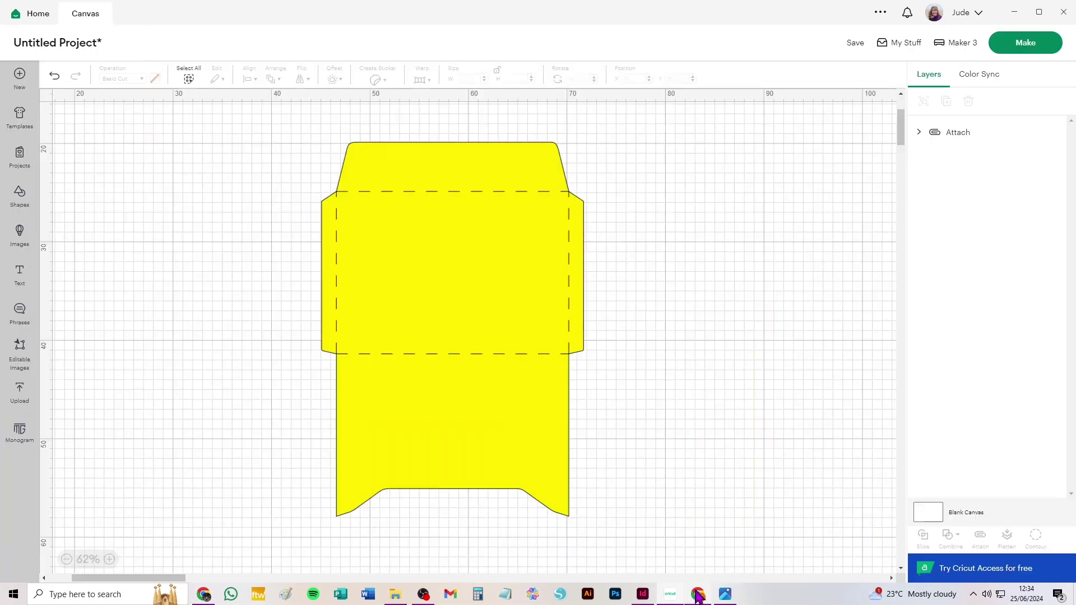
- Switch to the Photos viewer to look at 3.jpg, the picture of the finished card and envelope
click(725, 594)
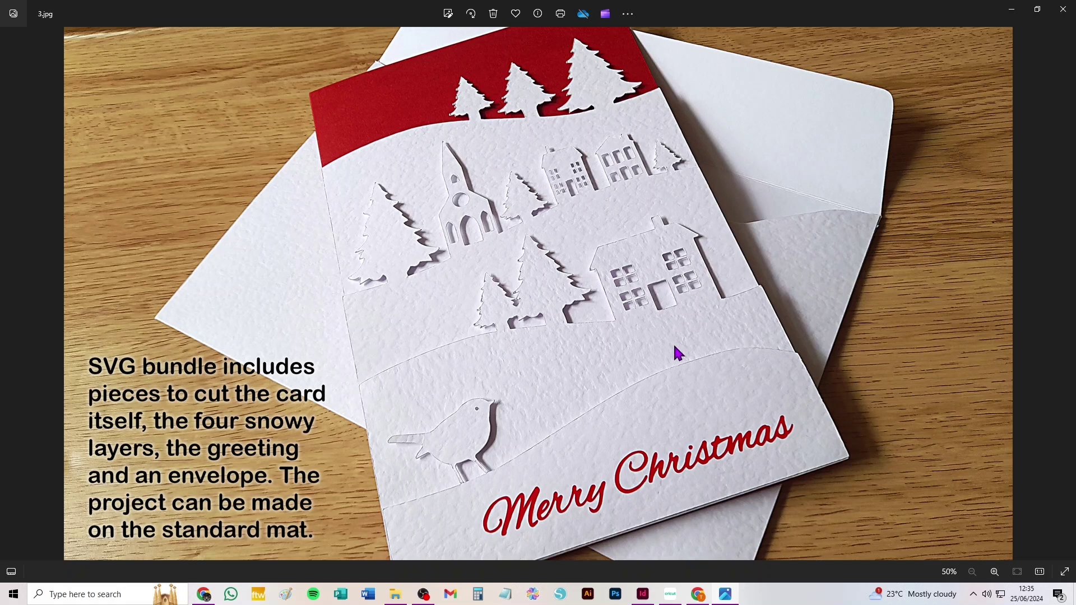